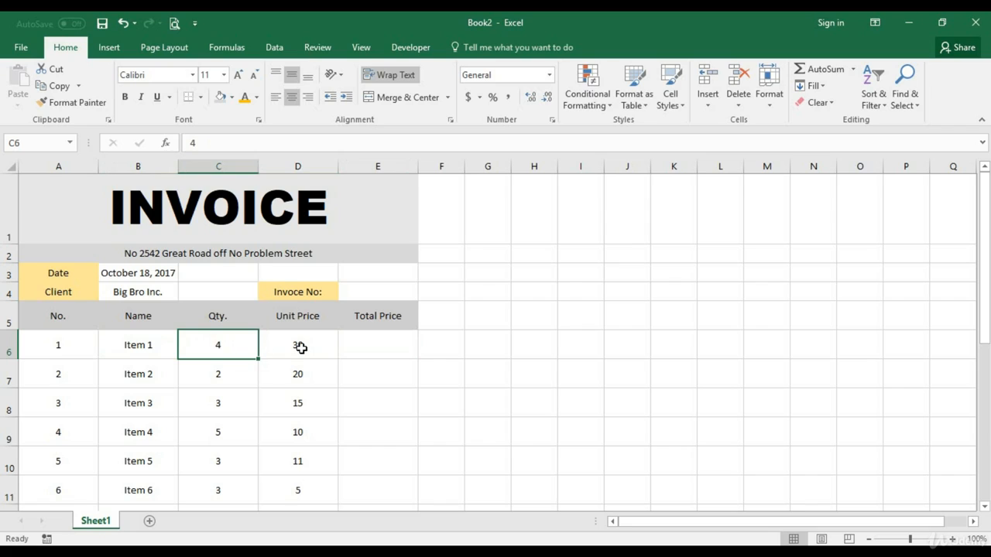
# Calculate Item 1's total price in E6 as quantity times unit price with the formula =SUM(C6*D6)
pyautogui.click(300, 348)
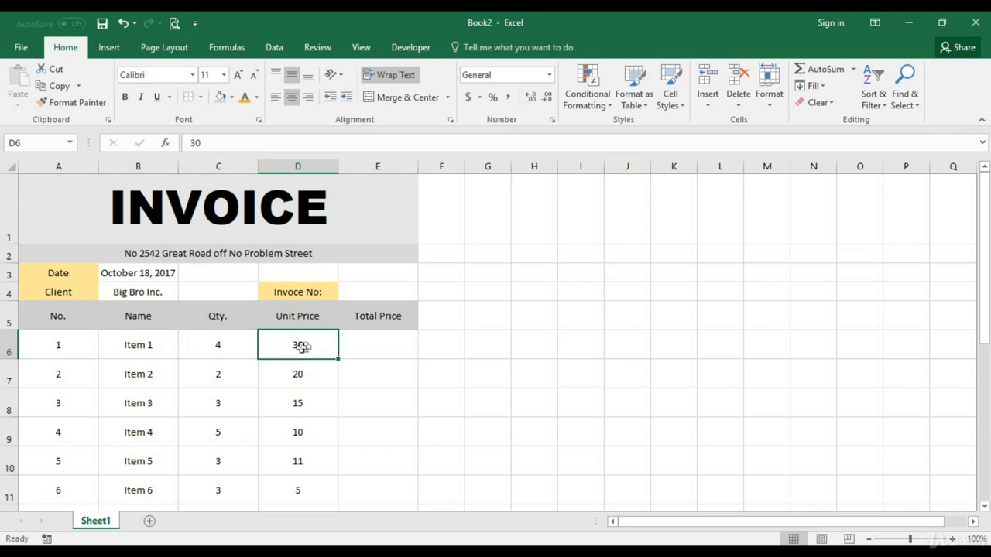
pyautogui.click(361, 347)
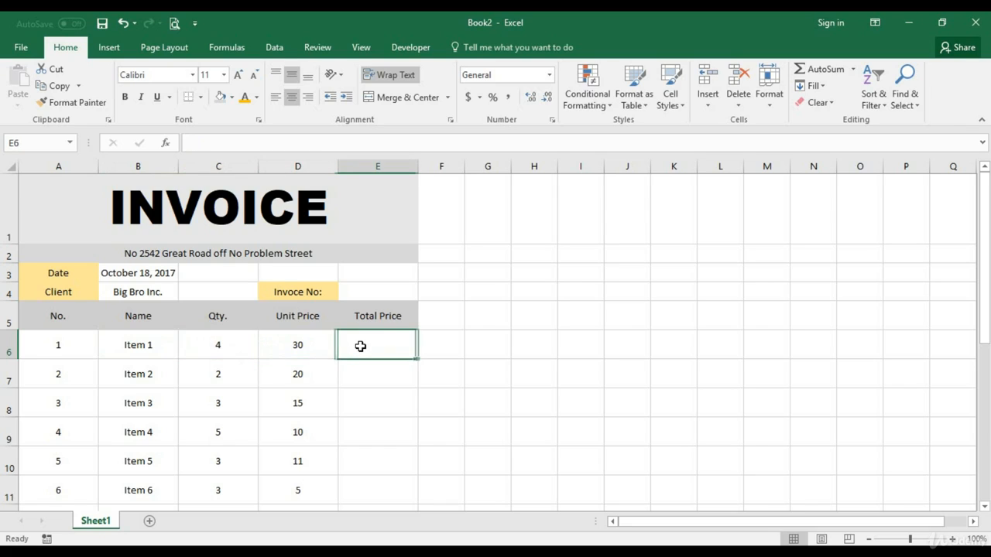
pyautogui.doubleClick(361, 347)
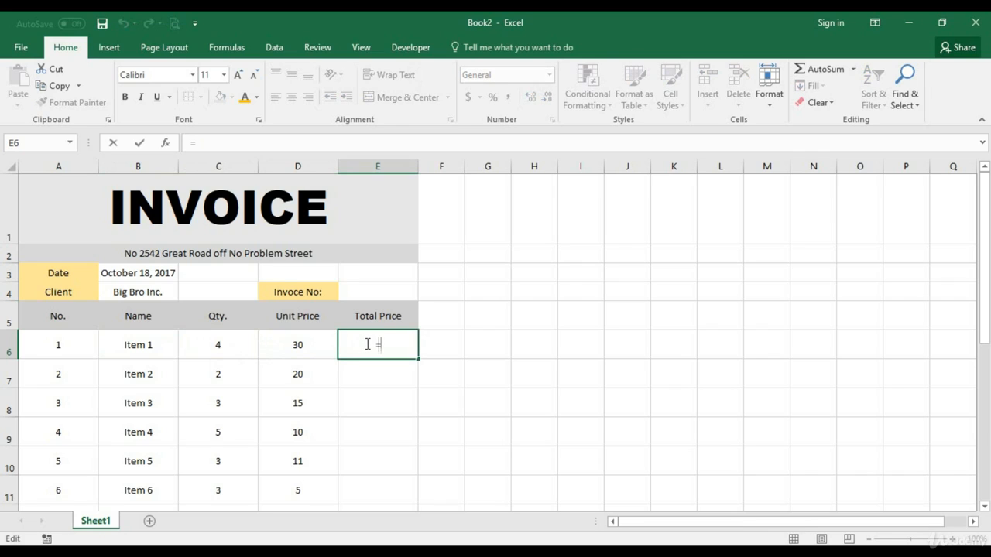
pyautogui.write('=sUM')
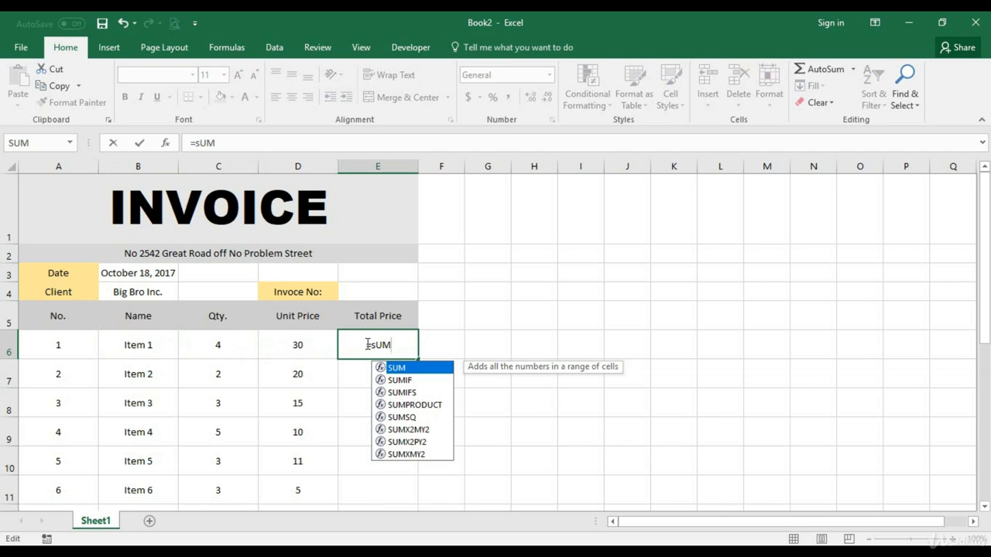
pyautogui.write('(')
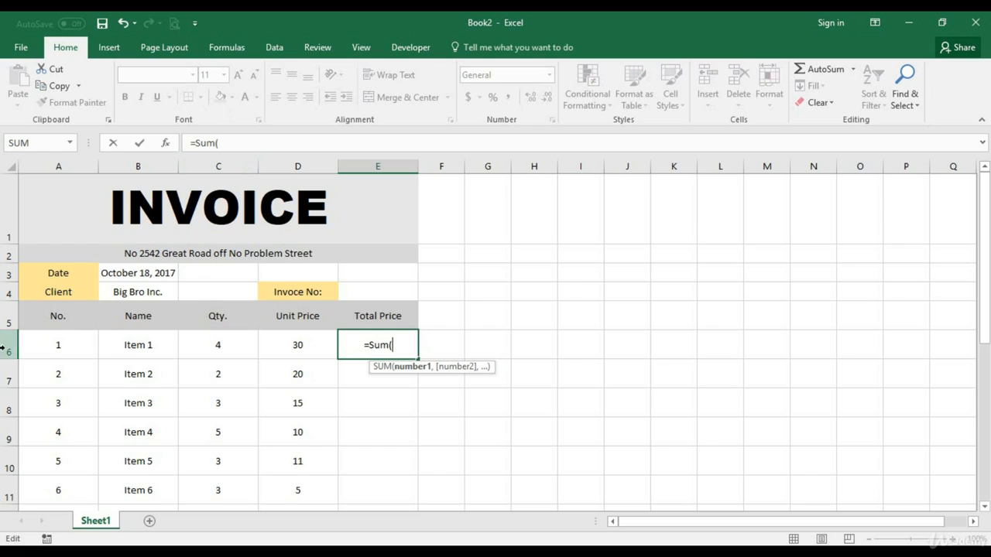
pyautogui.click(225, 347)
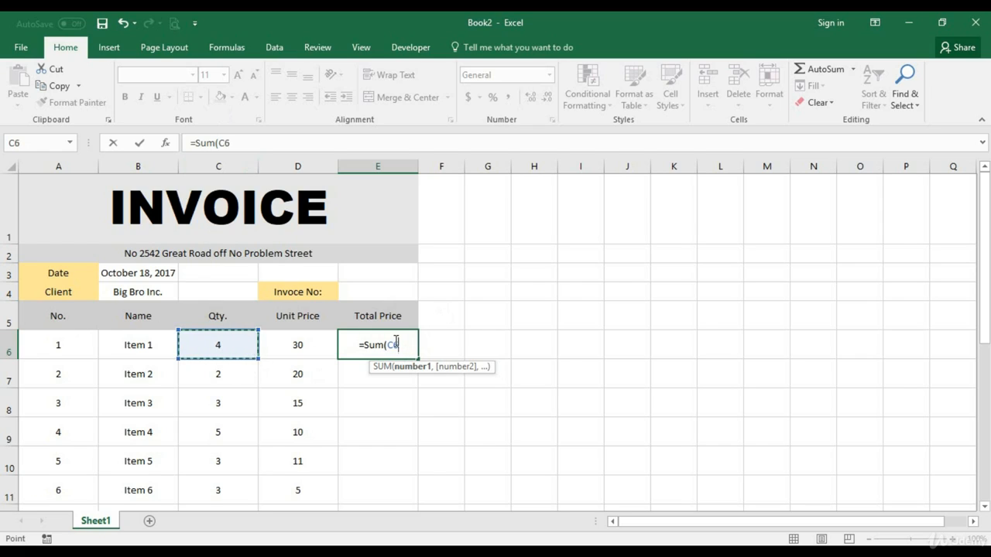
pyautogui.write('*')
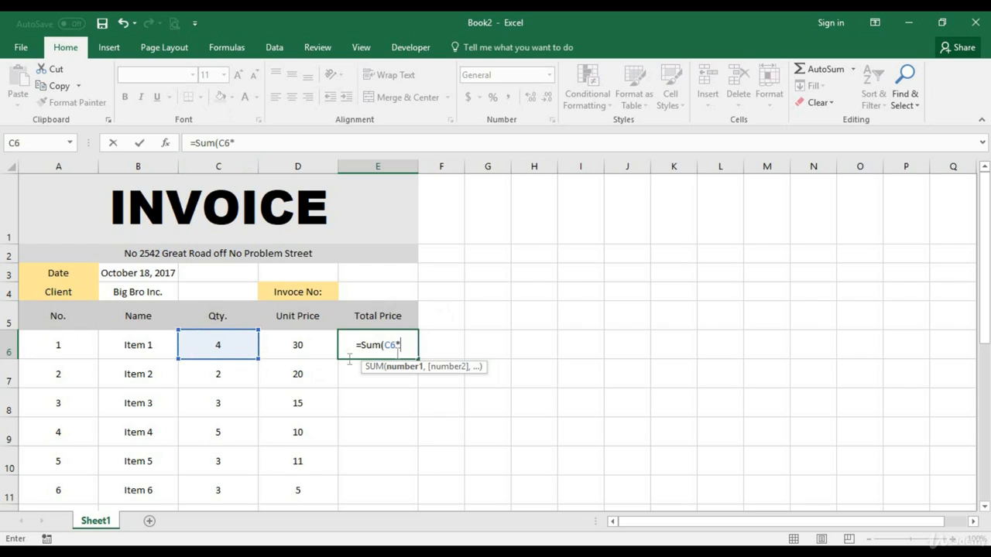
pyautogui.click(301, 350)
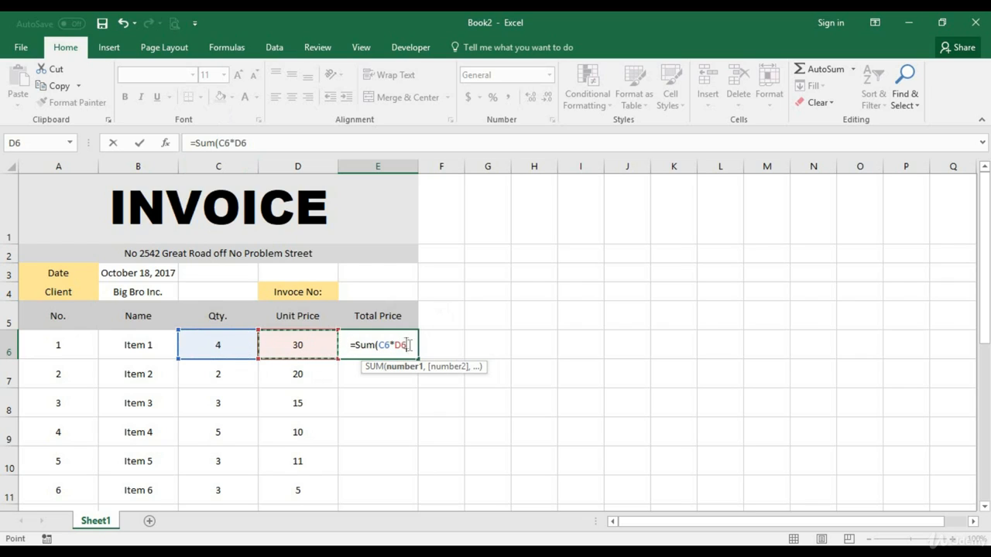
pyautogui.write(')')
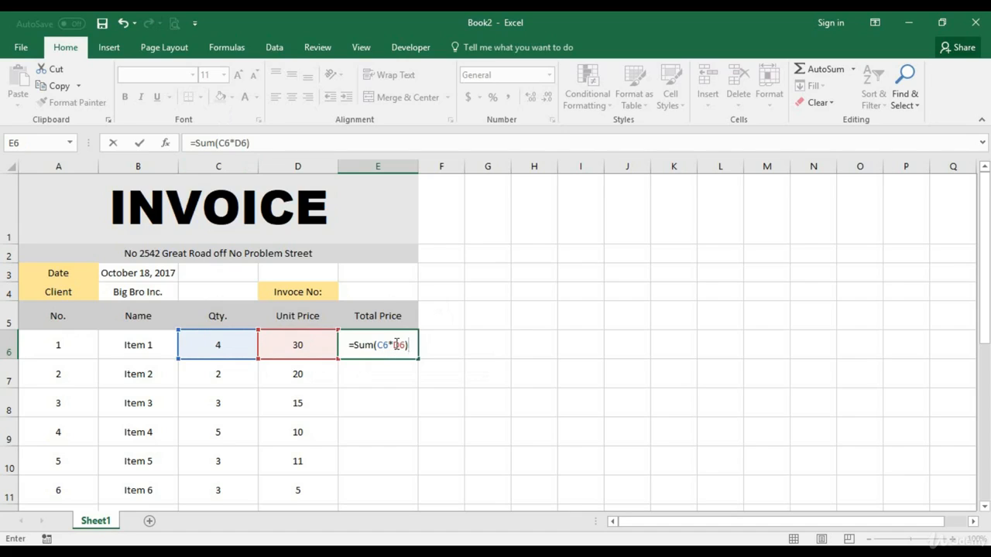
pyautogui.press('Return')
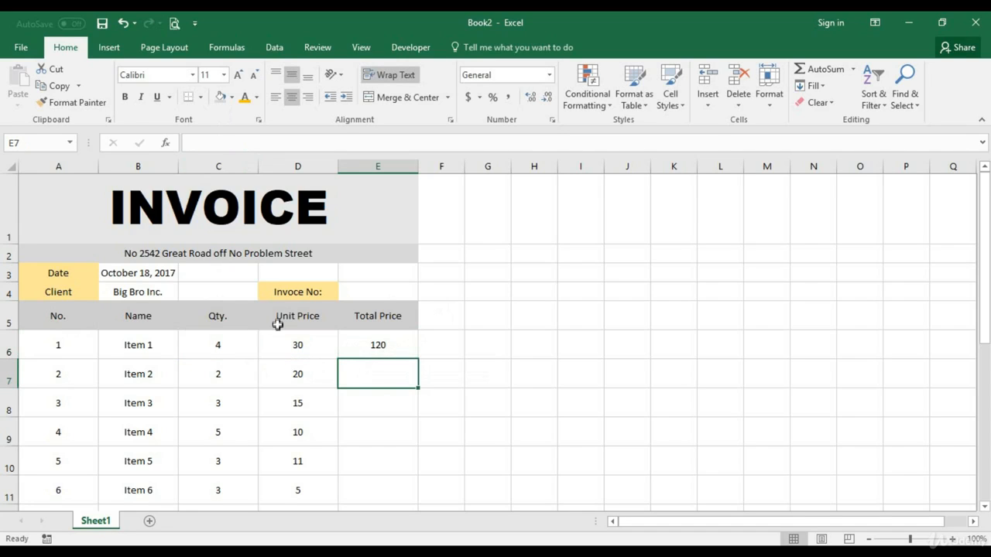
pyautogui.scroll(-1, 314, 354)
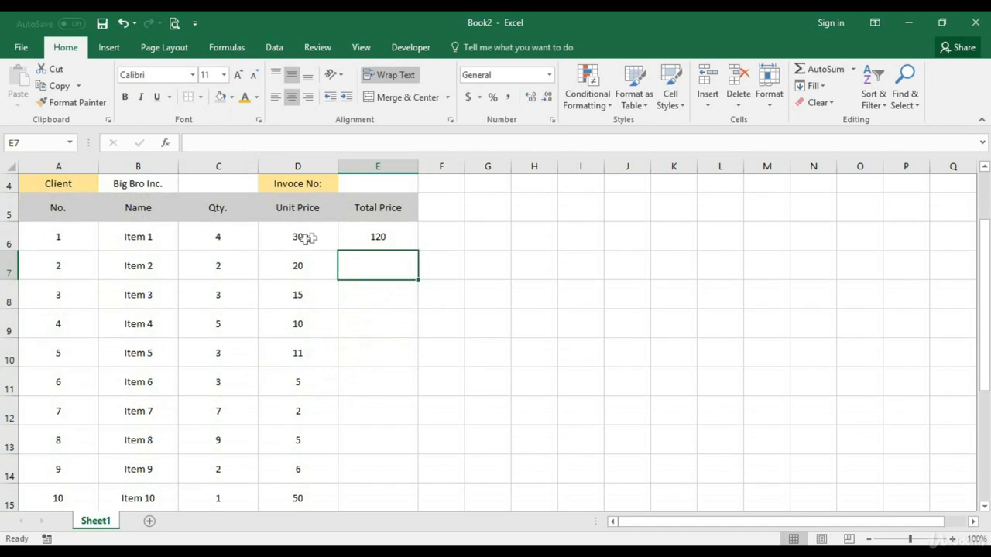
pyautogui.click(321, 245)
pyautogui.scroll(1, 302, 251)
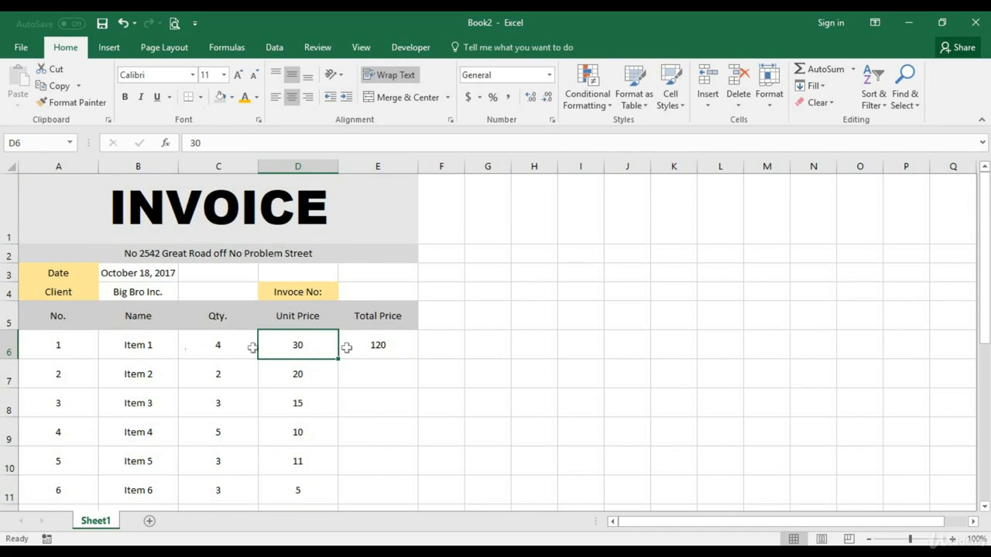
pyautogui.click(370, 349)
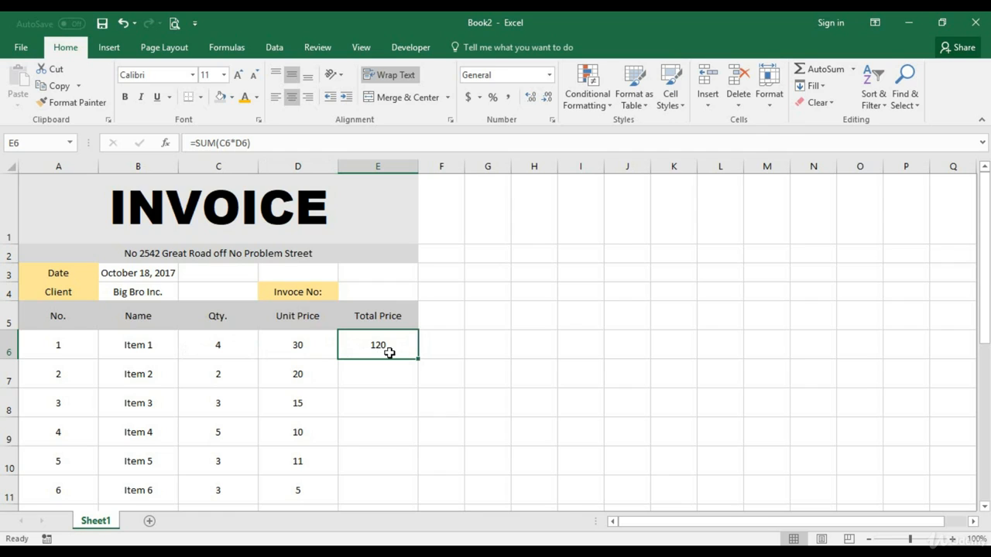
# Add the currency label (GHS) to the end of the Unit Price and Total Price column headings
pyautogui.click(322, 315)
pyautogui.doubleClick(320, 315)
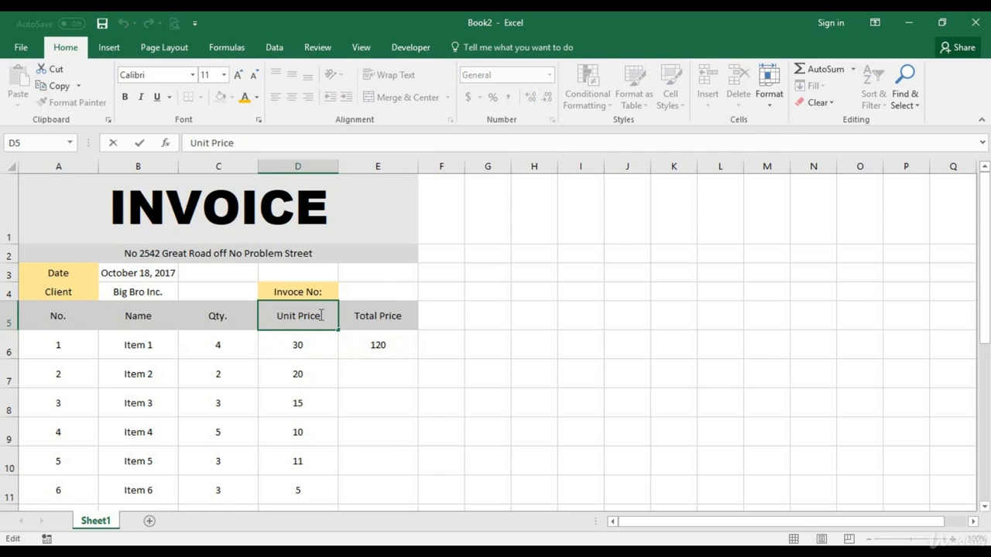
pyautogui.write('(GHS')
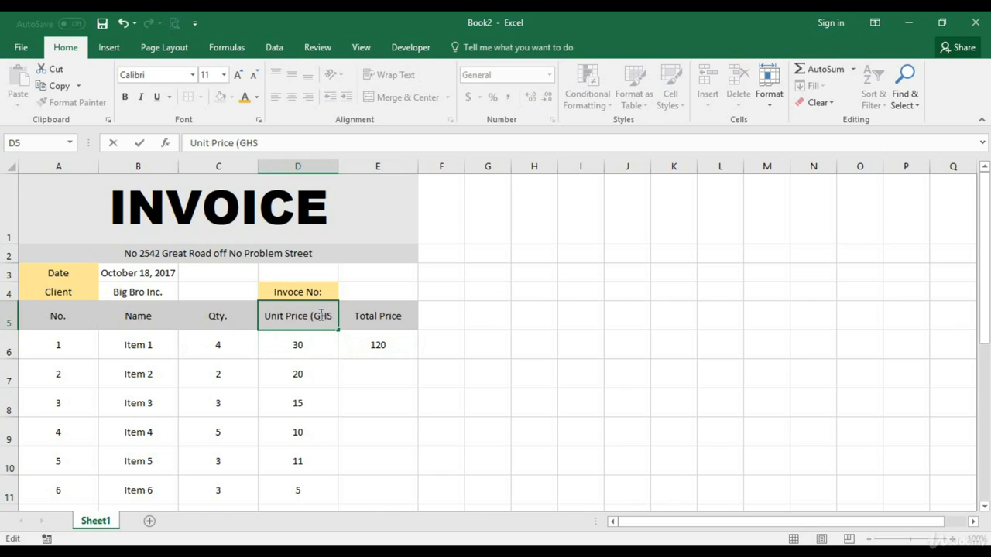
pyautogui.write(')')
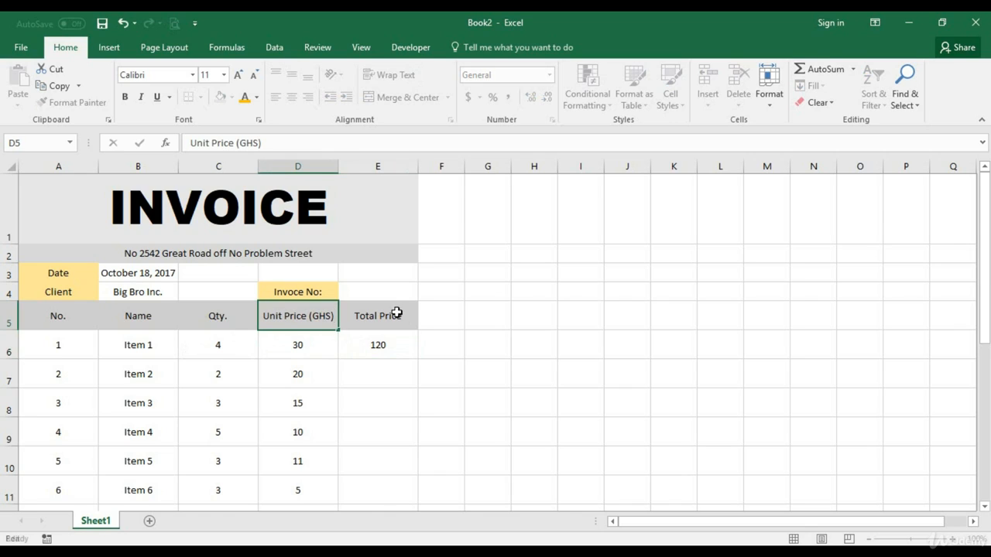
pyautogui.click(396, 312)
pyautogui.doubleClick(405, 316)
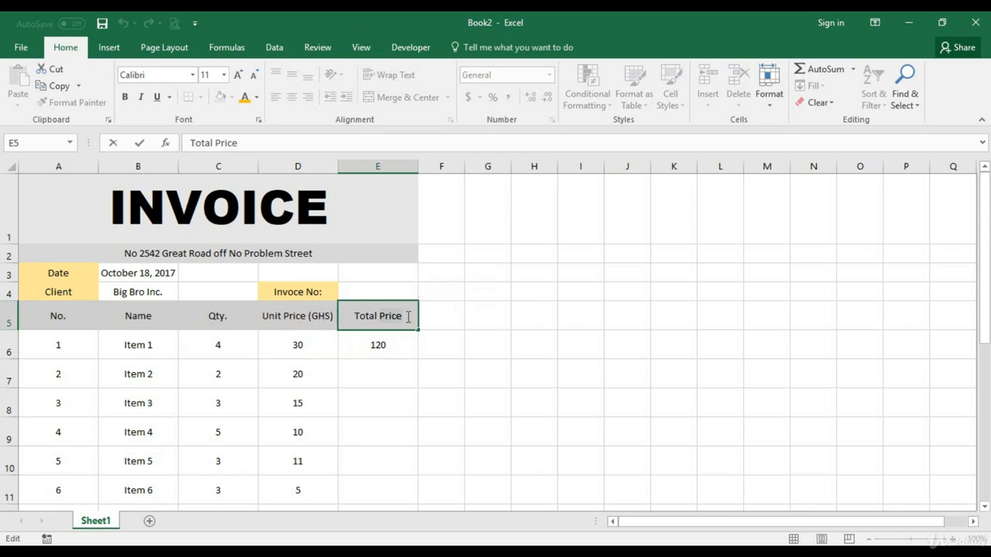
pyautogui.write('(GHS)')
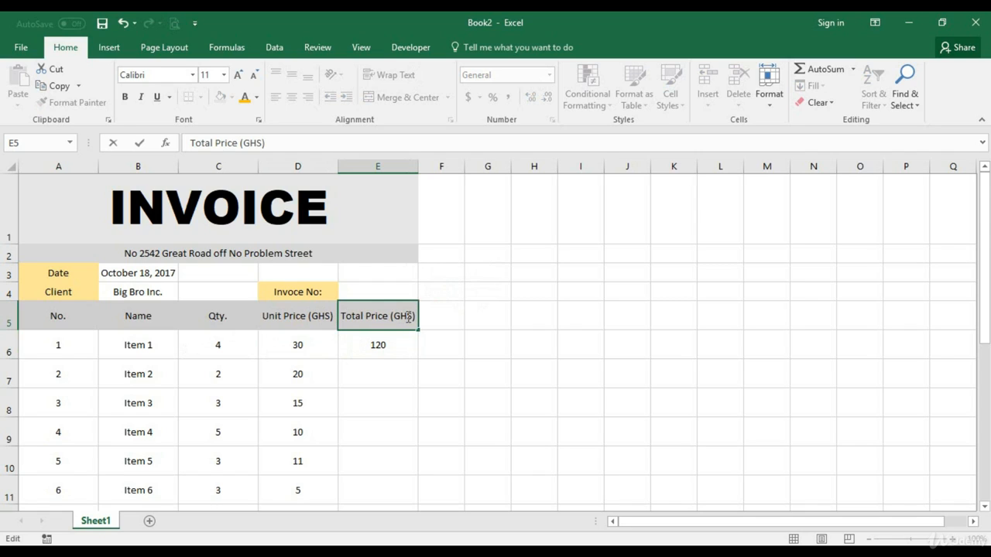
pyautogui.click(365, 358)
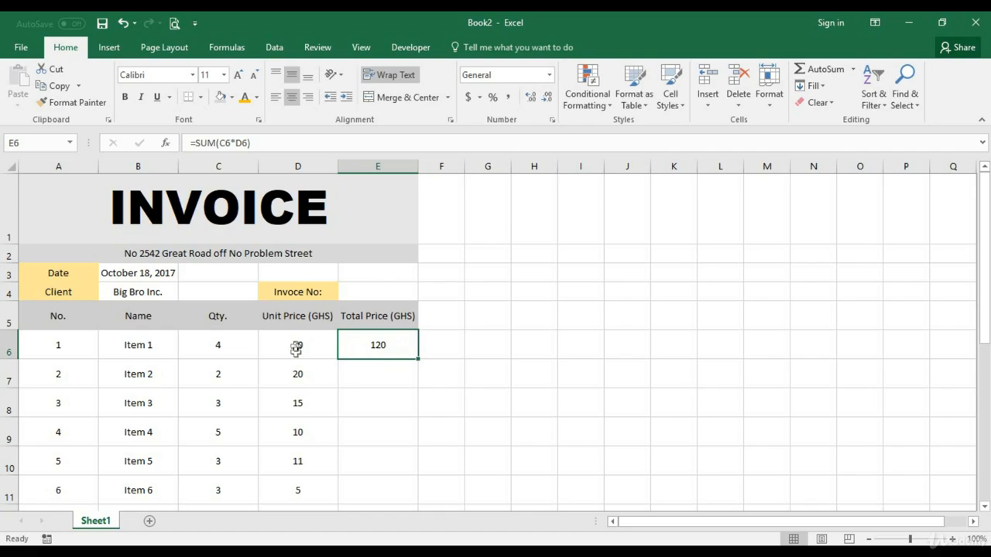
# Format D6:E15 and the Total, Tax and Total Cost cells E16:E18 as Number with two decimal places and the 1000 separator
pyautogui.scroll(-1, 360, 384)
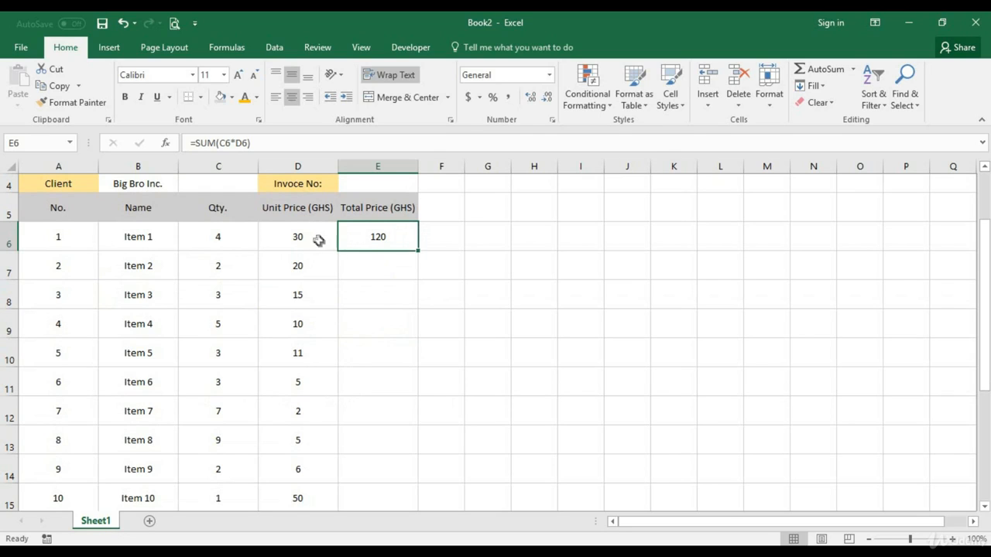
pyautogui.scroll(-1, 309, 248)
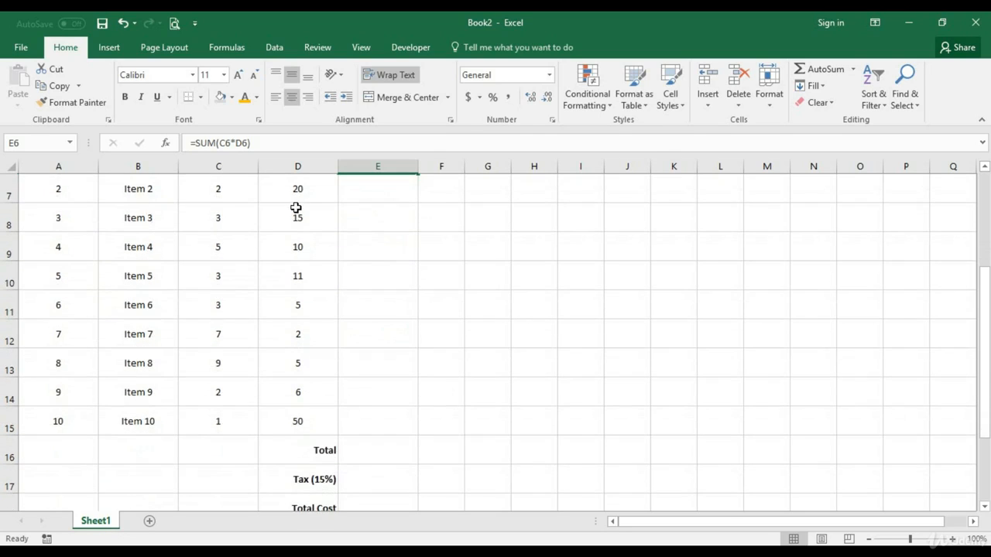
pyautogui.scroll(2, 302, 255)
pyautogui.moveTo(294, 347); pyautogui.dragTo(390, 456)
pyautogui.scroll(-1, 398, 456)
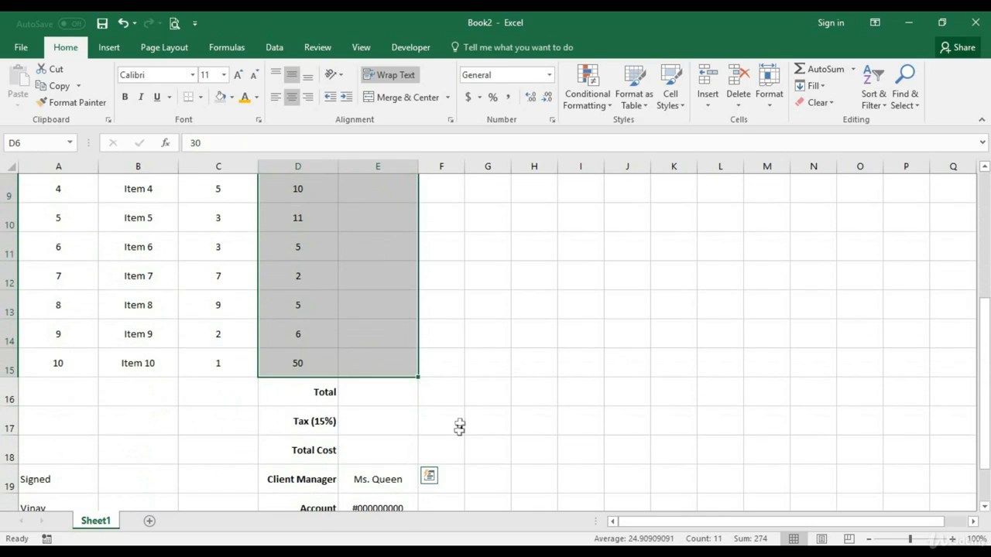
pyautogui.keyDown('ctrl'); pyautogui.click(385, 396); pyautogui.keyUp('ctrl')
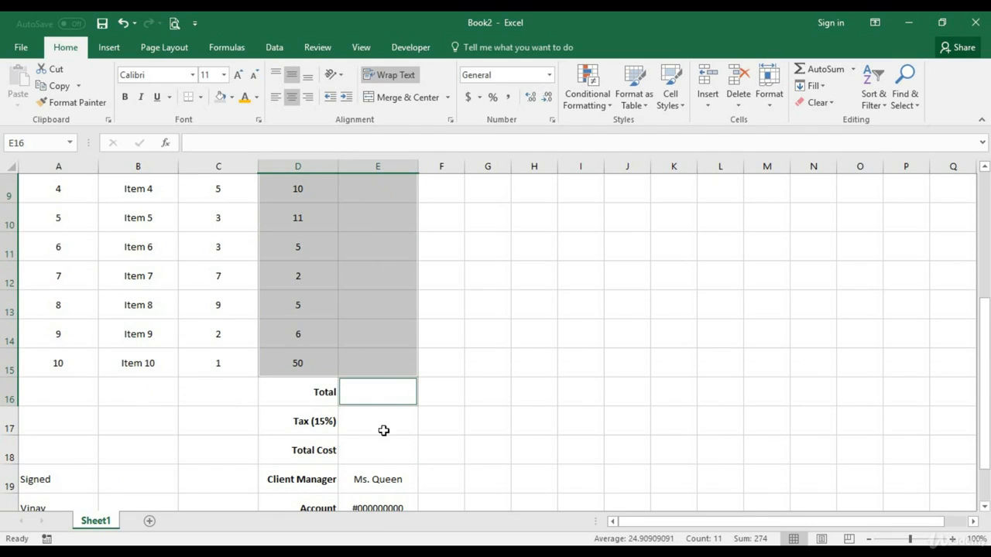
pyautogui.keyDown('ctrl'); pyautogui.click(383, 429); pyautogui.keyUp('ctrl')
pyautogui.keyDown('ctrl'); pyautogui.click(383, 452); pyautogui.keyUp('ctrl')
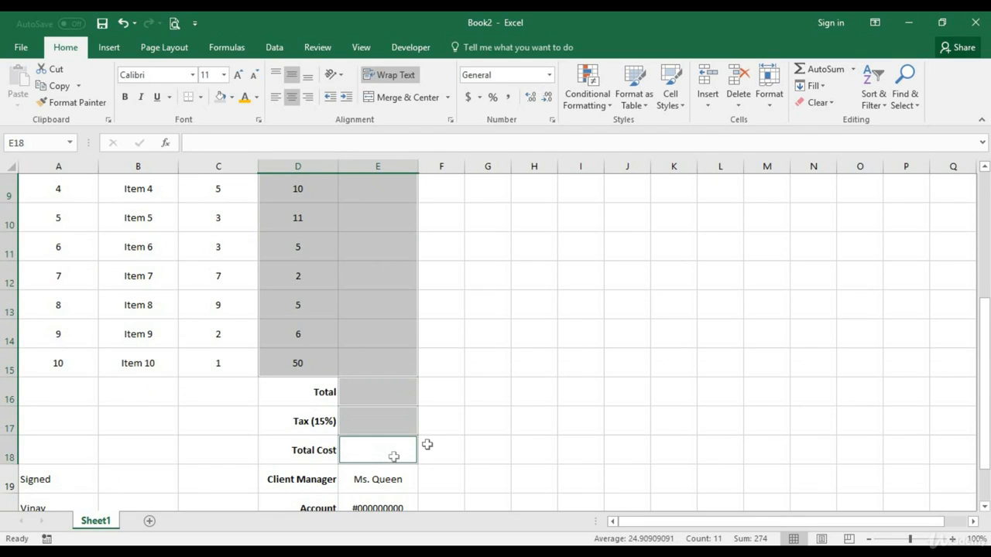
pyautogui.scroll(-1, 456, 431)
pyautogui.scroll(2, 445, 395)
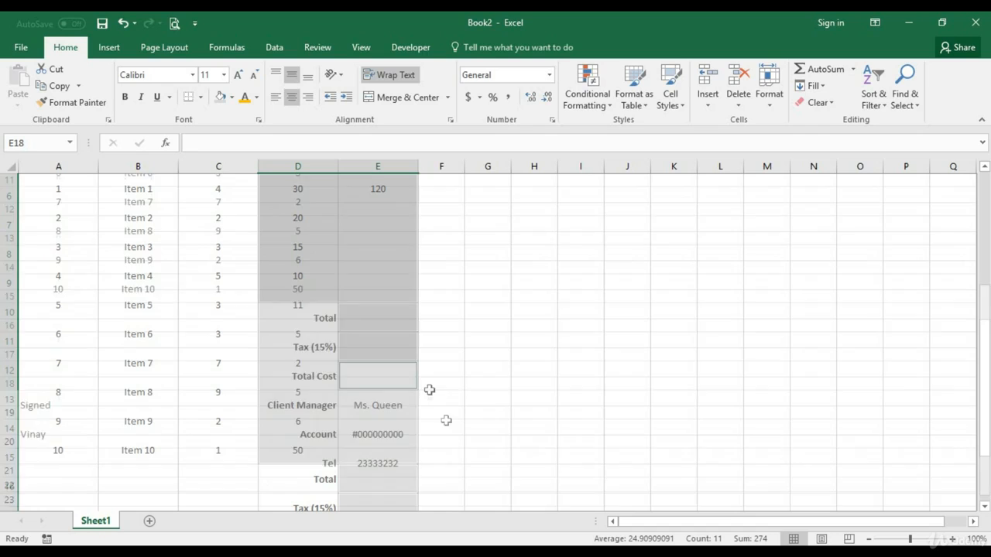
pyautogui.rightClick(383, 365)
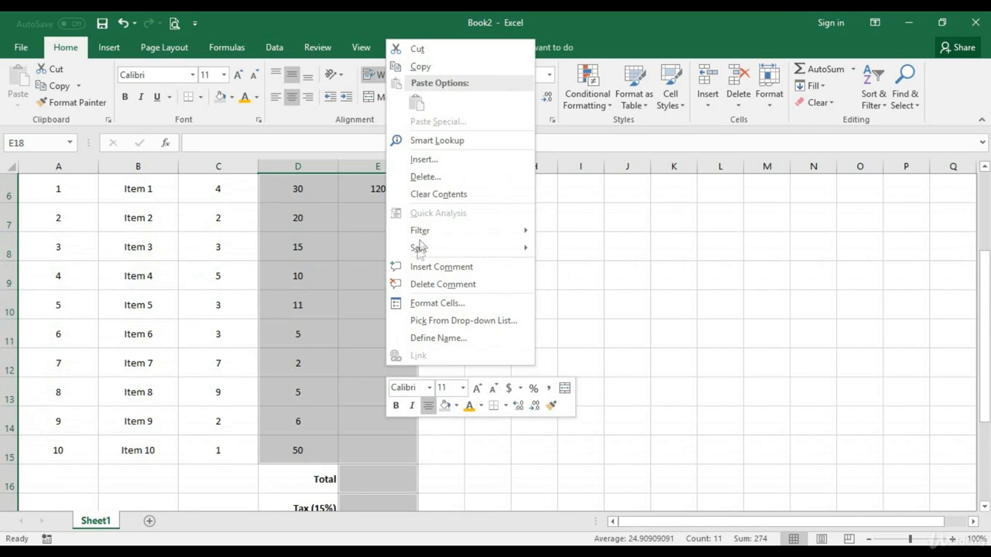
pyautogui.click(439, 304)
pyautogui.scroll(-3, 441, 308)
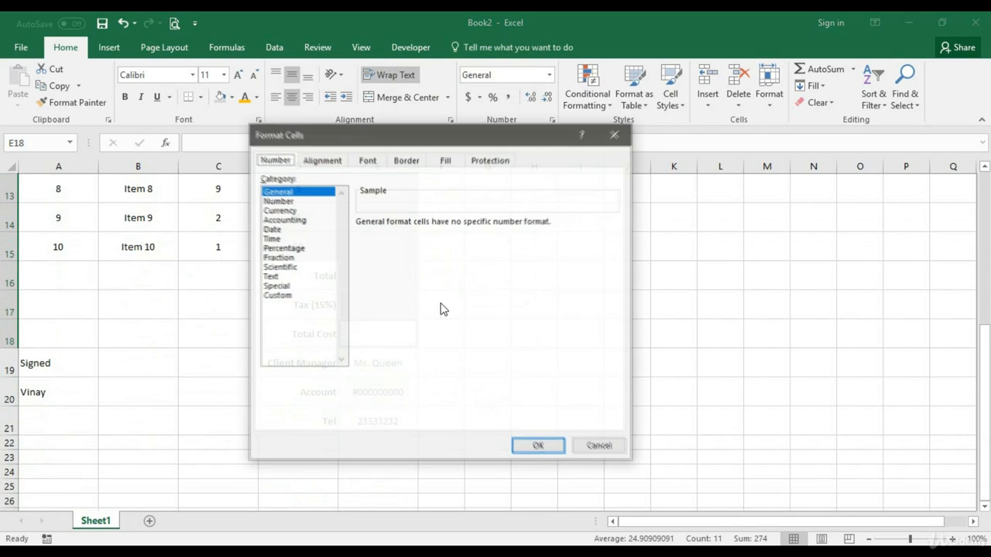
pyautogui.click(308, 203)
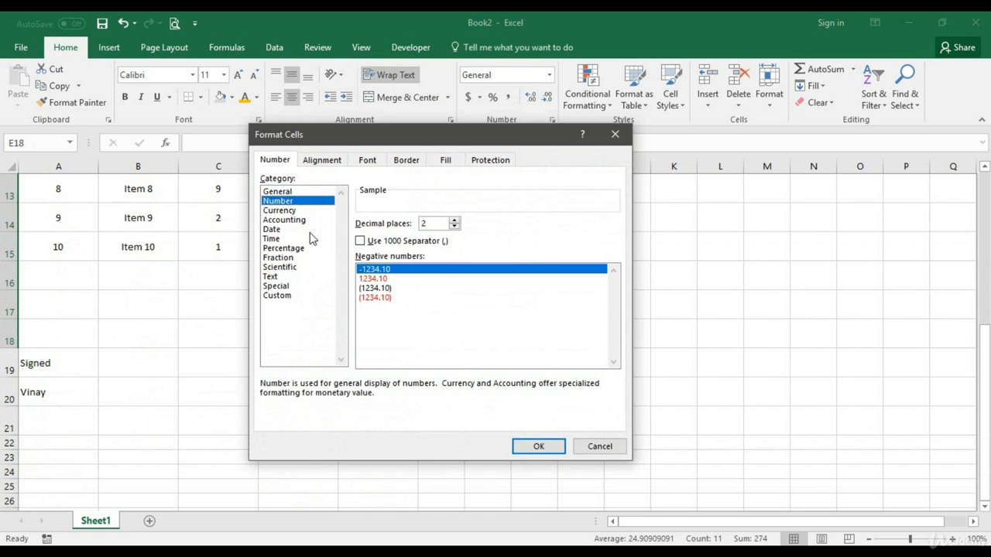
pyautogui.click(392, 242)
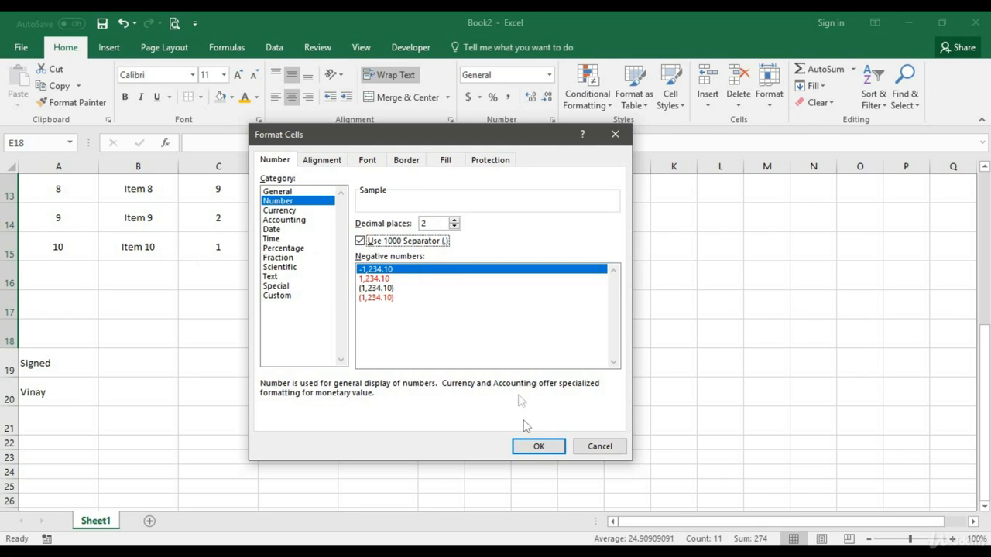
pyautogui.click(539, 449)
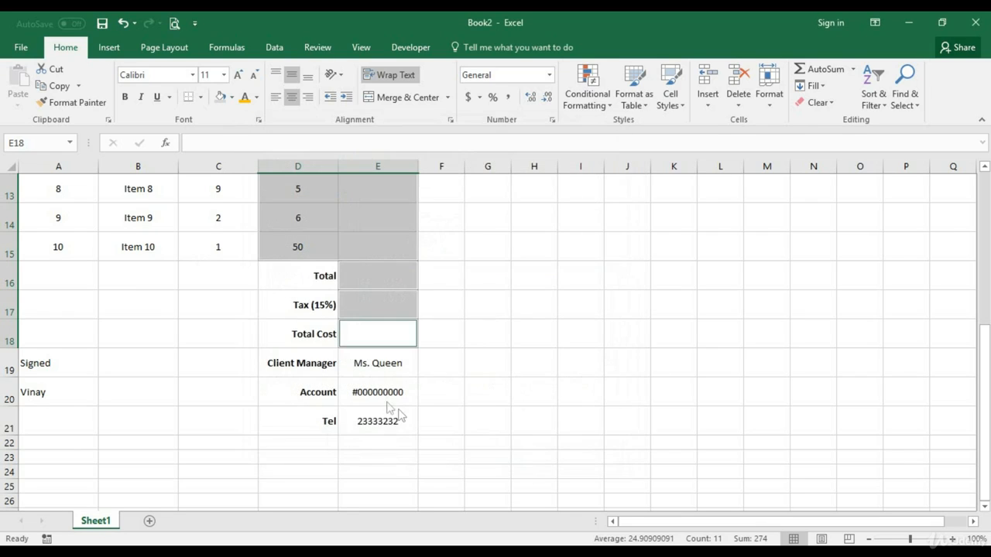
pyautogui.scroll(3, 470, 327)
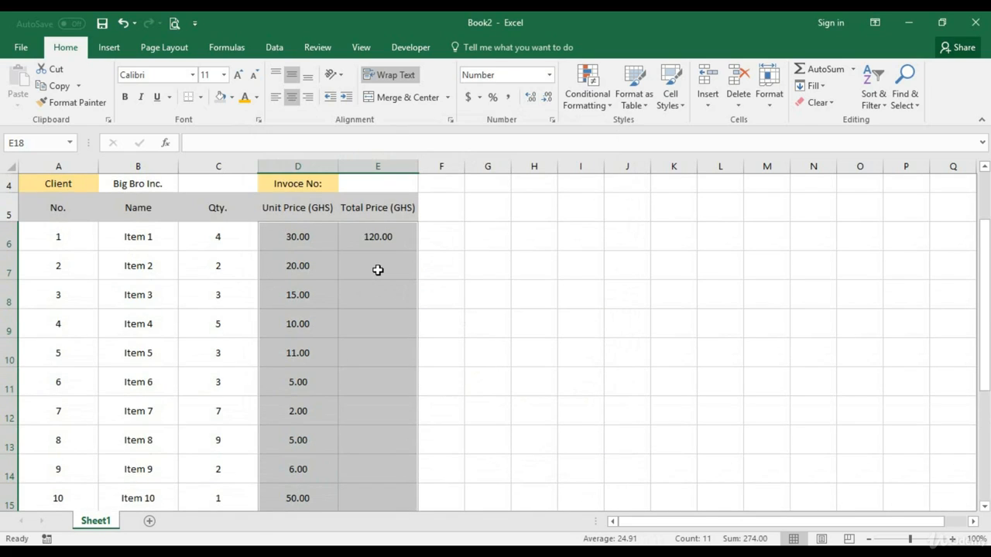
pyautogui.click(378, 269)
# Fill the total price formula from E6 down through E15 to cover all ten items
pyautogui.click(404, 245)
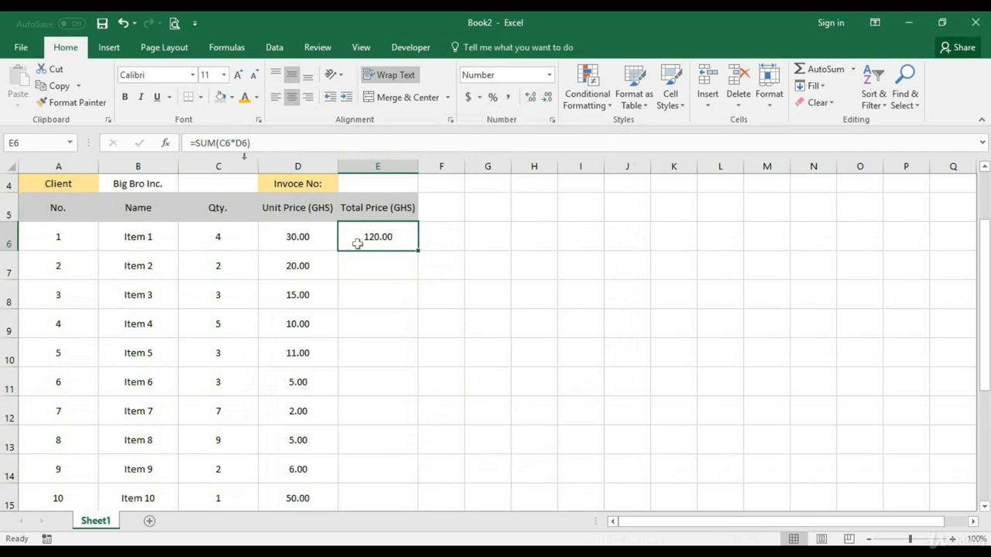
pyautogui.scroll(-1, 425, 255)
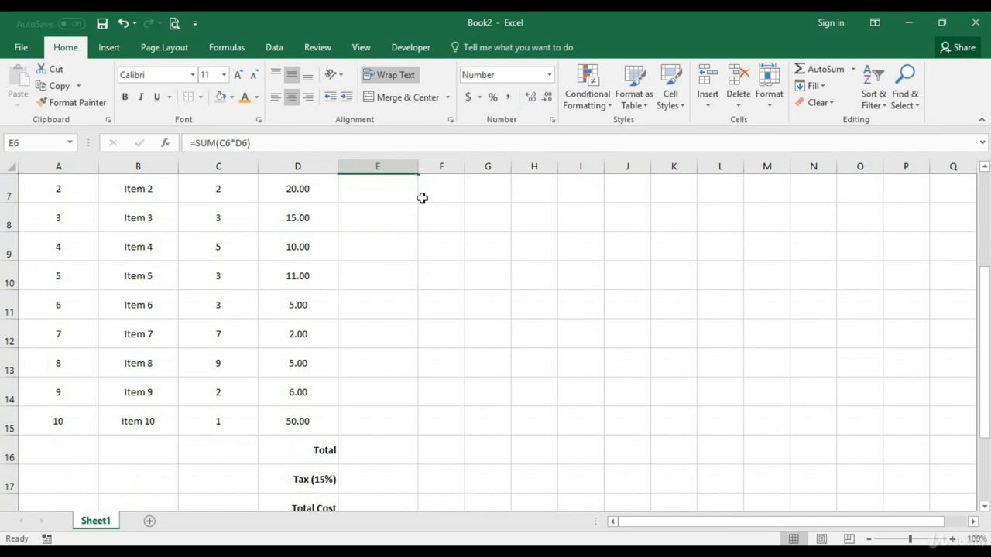
pyautogui.scroll(1, 422, 198)
pyautogui.moveTo(418, 252); pyautogui.dragTo(412, 435)
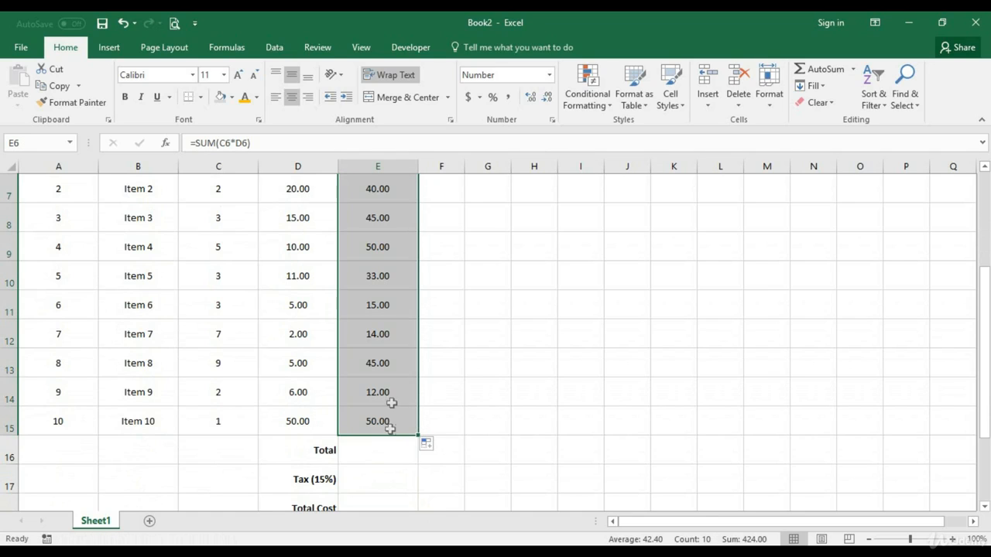
pyautogui.scroll(2, 390, 324)
pyautogui.scroll(-3, 390, 341)
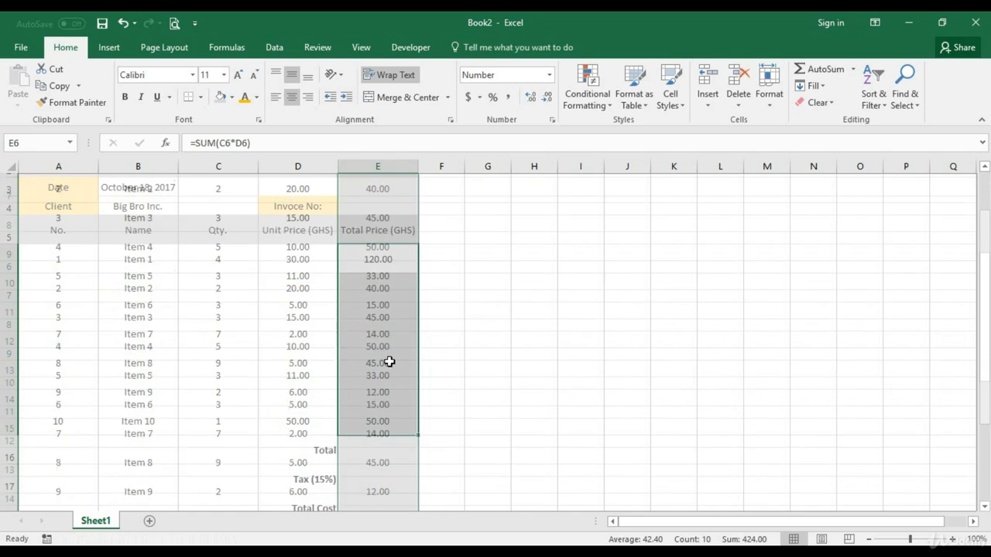
pyautogui.click(380, 365)
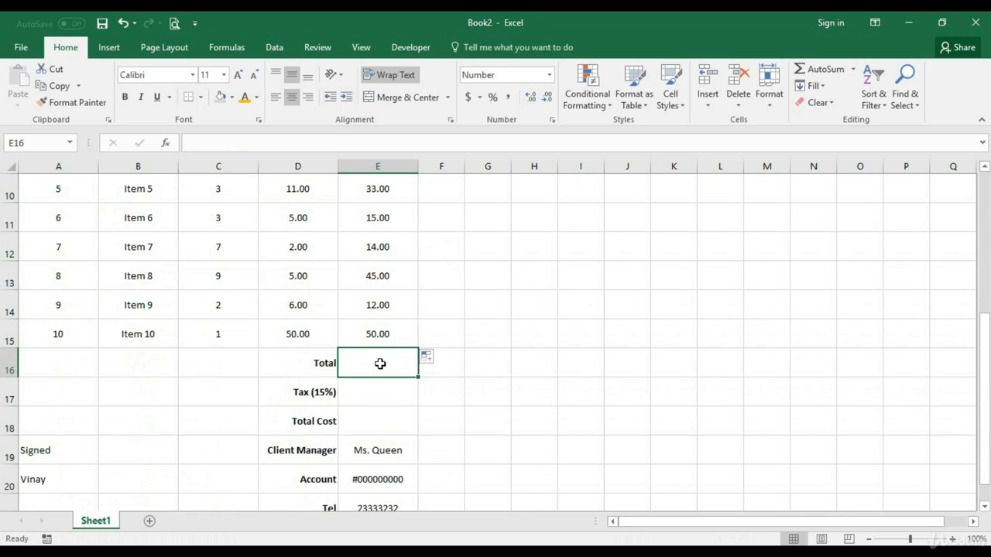
pyautogui.scroll(2, 380, 364)
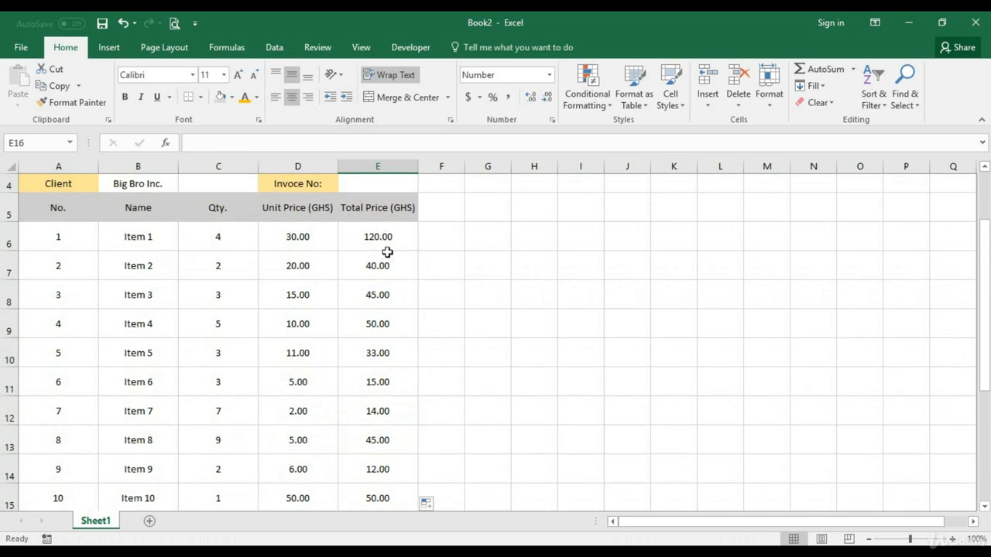
pyautogui.click(385, 246)
pyautogui.scroll(-2, 392, 310)
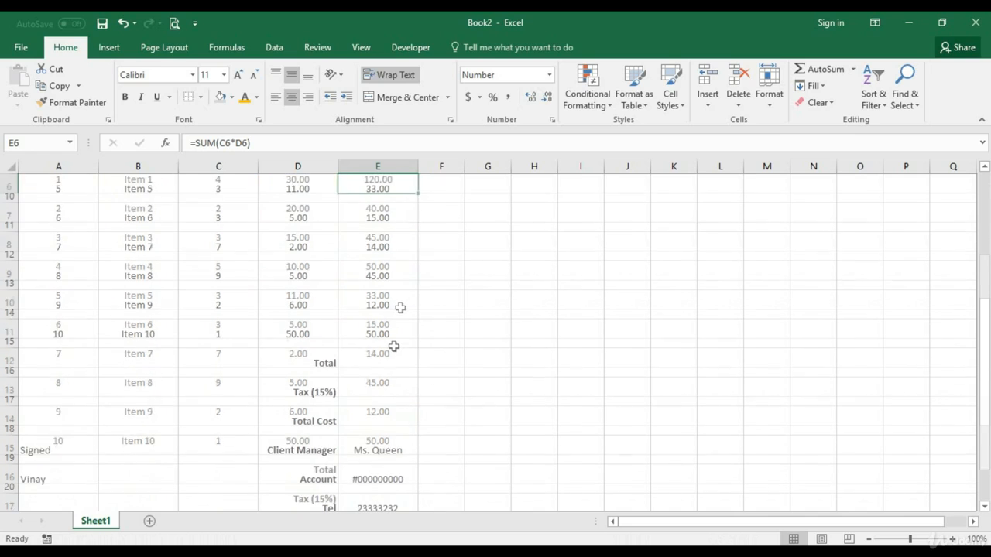
pyautogui.click(377, 345)
# Enter the formula =Sum(E6+E15) in the invoice's Total cell E16
pyautogui.click(380, 364)
pyautogui.doubleClick(379, 363)
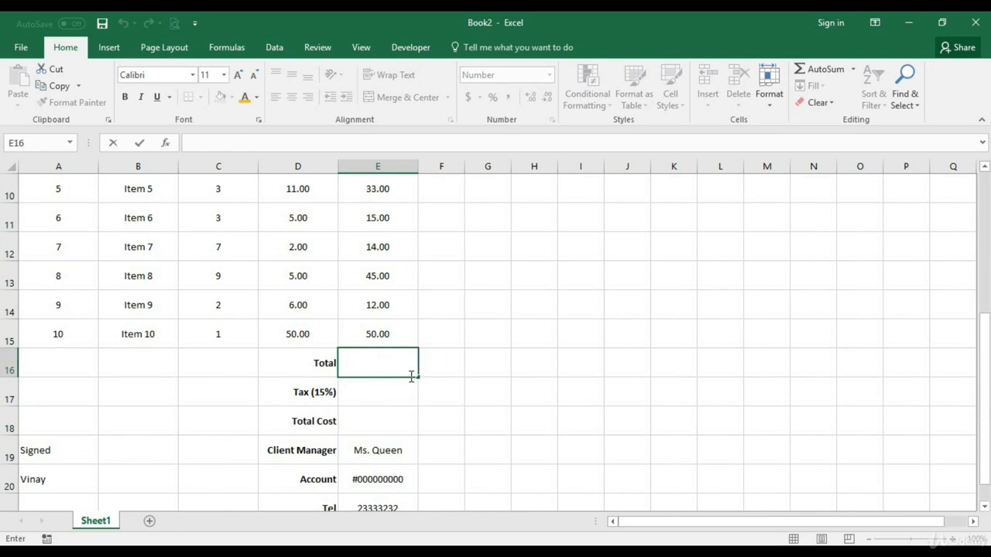
pyautogui.write('=')
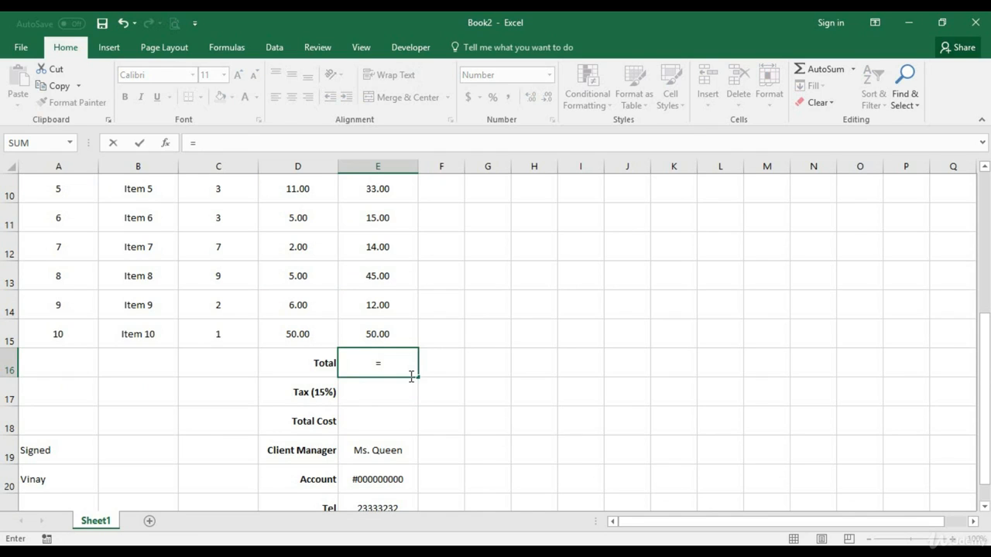
pyautogui.write('Sum(')
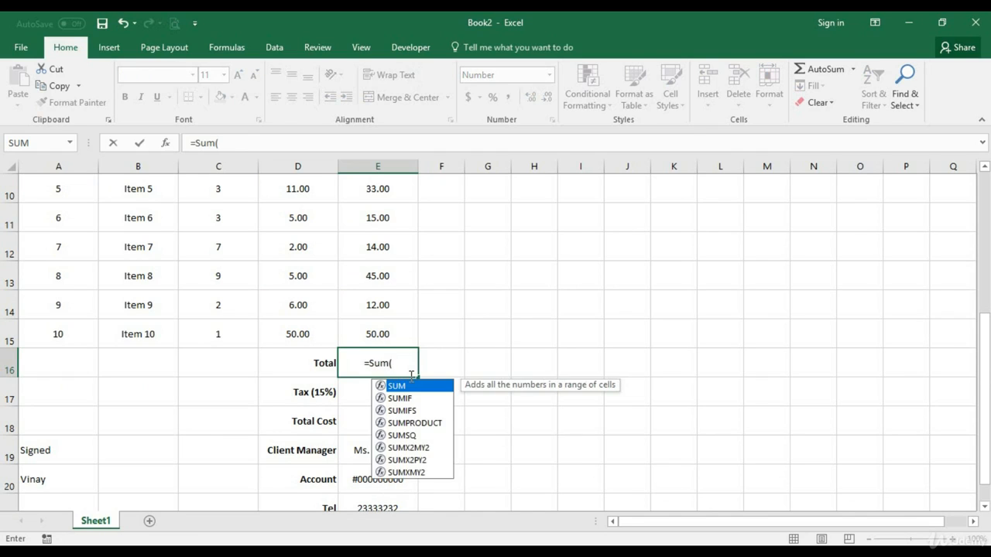
pyautogui.scroll(2, 405, 376)
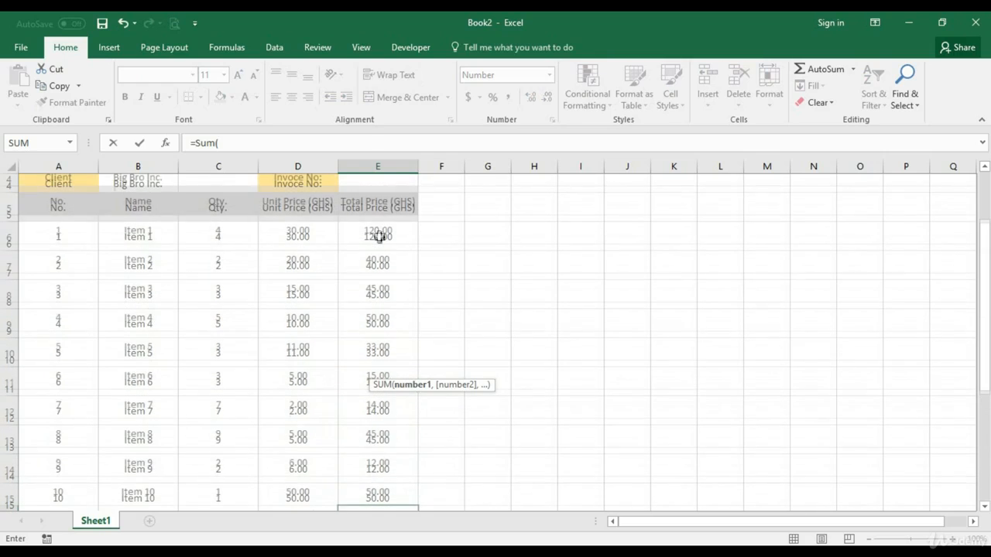
pyautogui.click(379, 236)
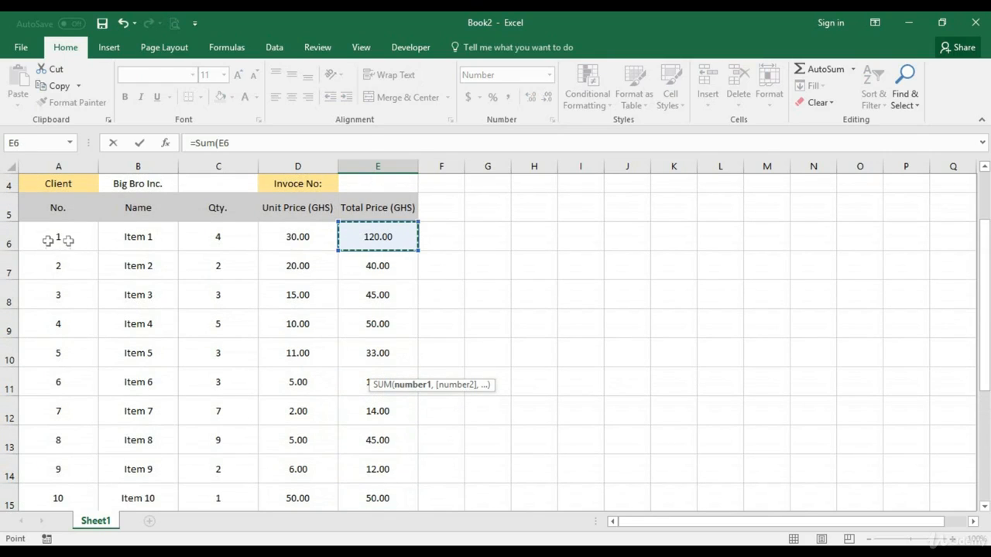
pyautogui.scroll(-2, 385, 339)
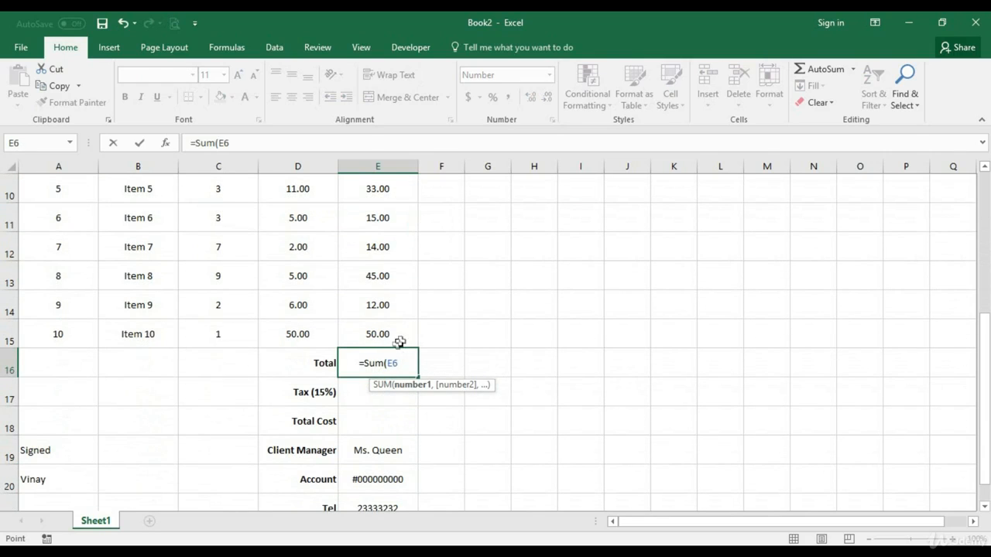
pyautogui.write('+')
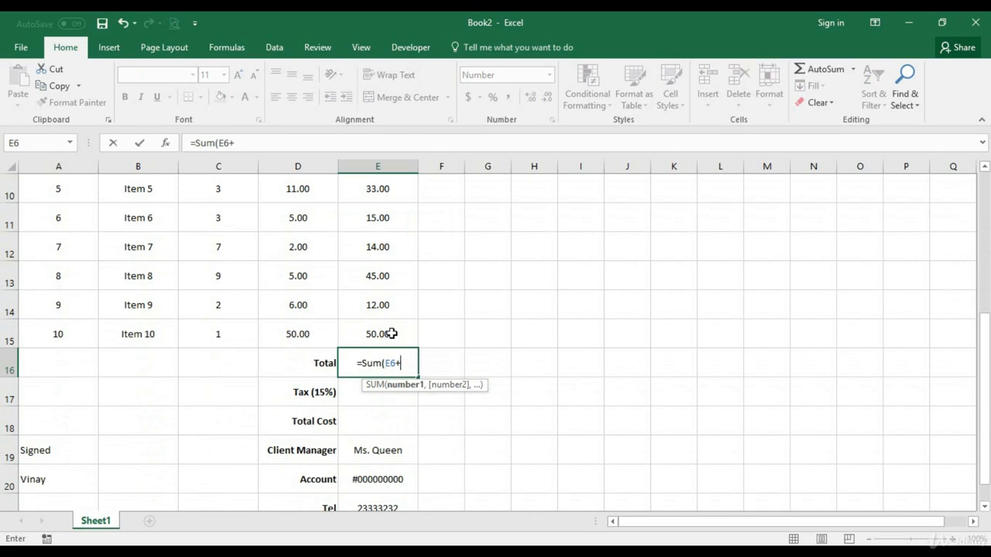
pyautogui.click(392, 333)
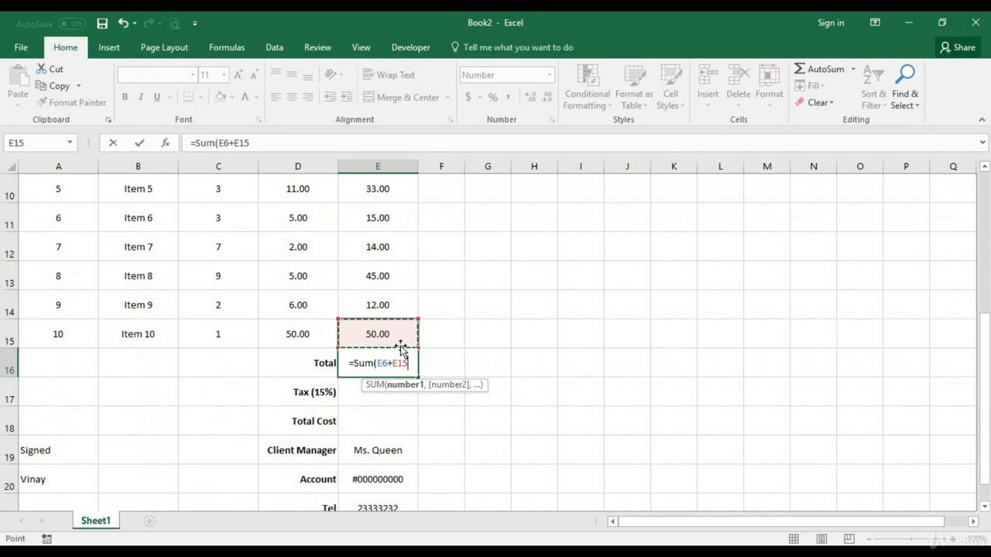
pyautogui.write(')')
pyautogui.press('Return')
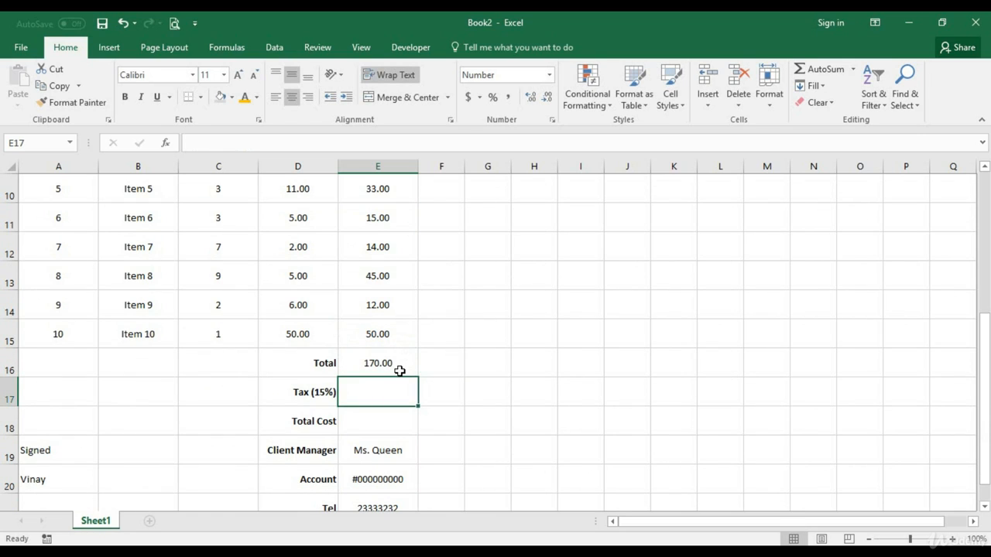
# Replace the plus sign in the Total formula in E16 with a colon, making it =SUM(E6:E15)
pyautogui.doubleClick(393, 367)
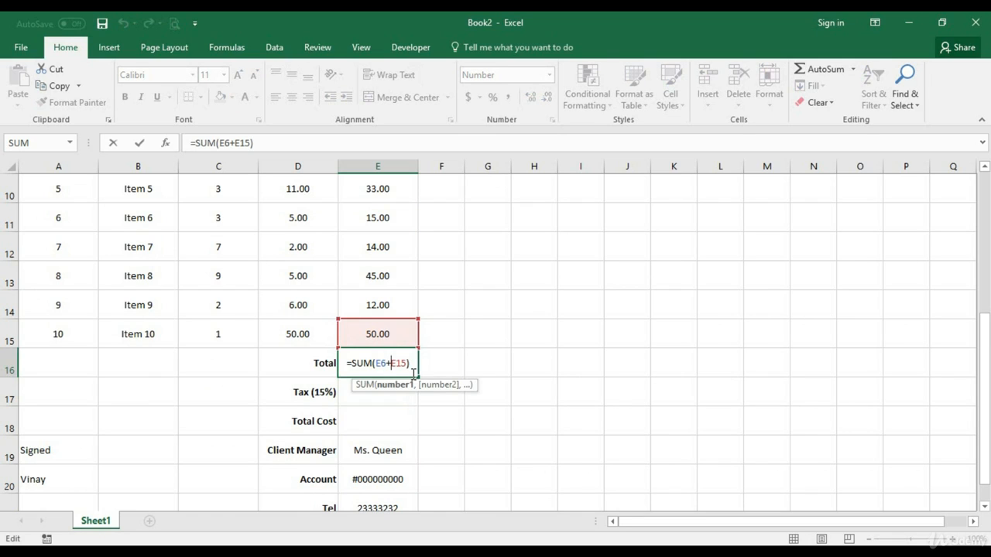
pyautogui.press('BackSpace')
pyautogui.write(':')
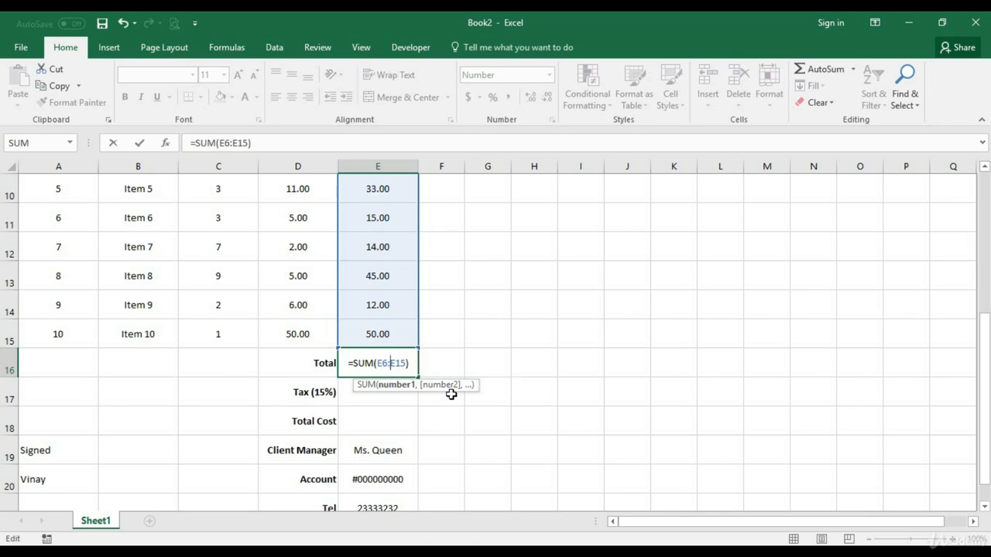
pyautogui.press('BackSpace')
pyautogui.write(',')
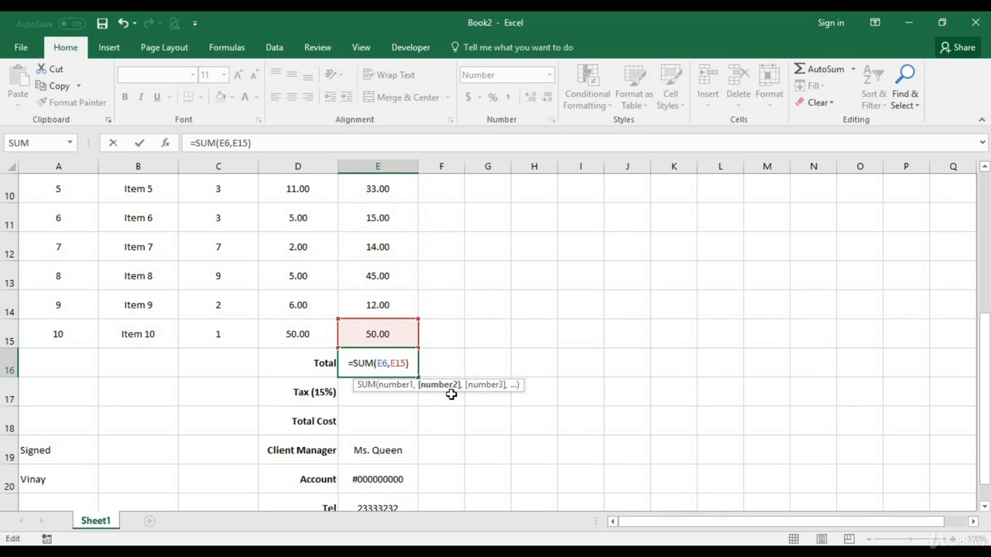
pyautogui.press('BackSpace')
pyautogui.write('+')
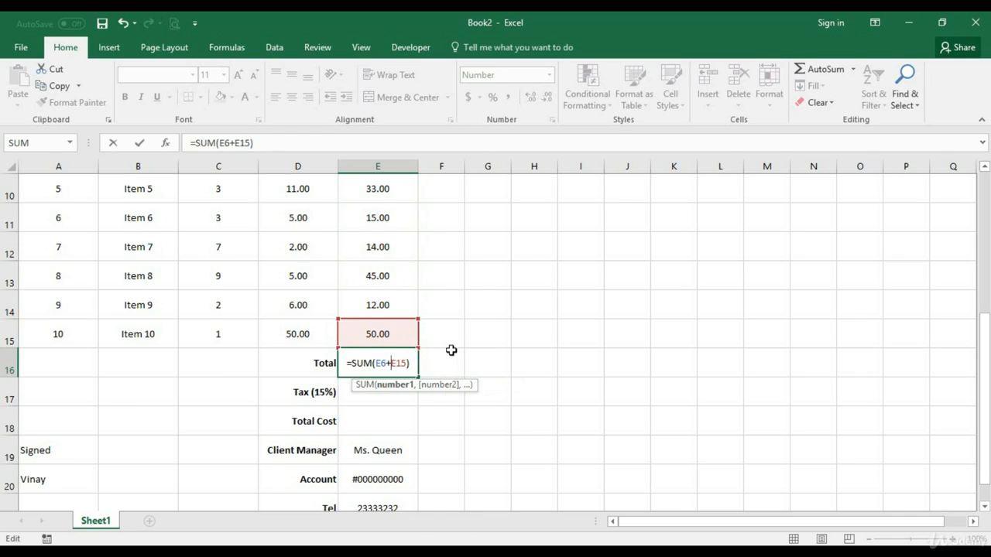
pyautogui.scroll(2, 452, 350)
pyautogui.scroll(-1, 429, 336)
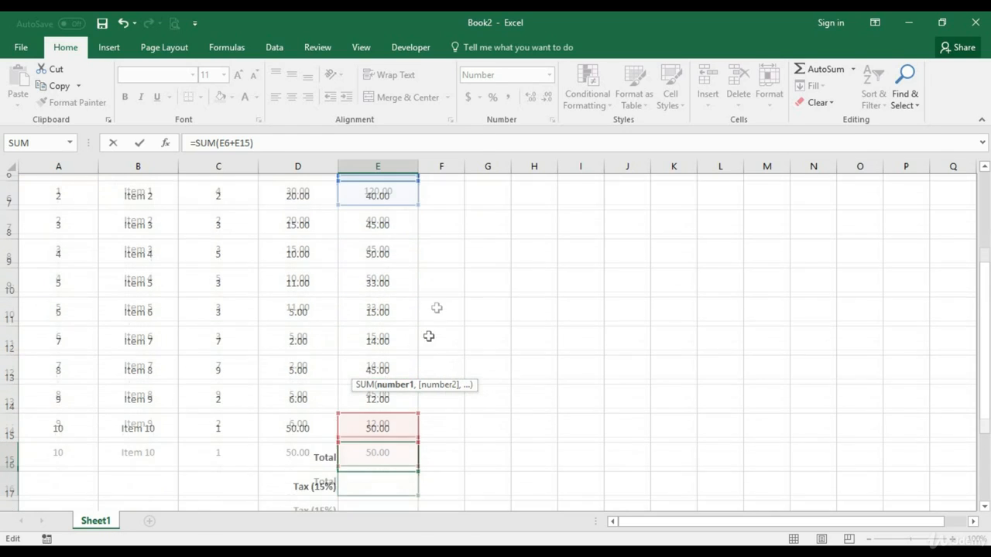
pyautogui.press('BackSpace')
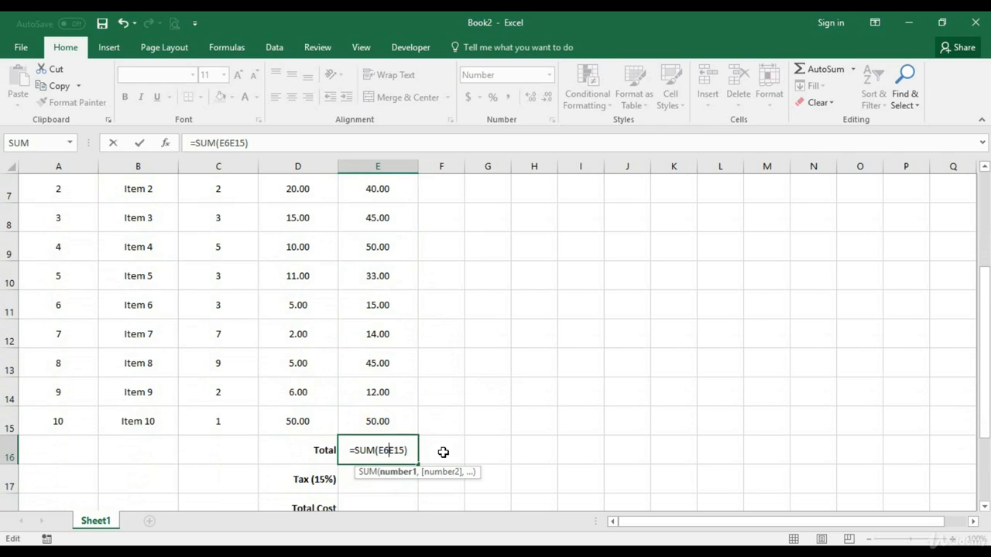
pyautogui.write(':')
pyautogui.press('Return')
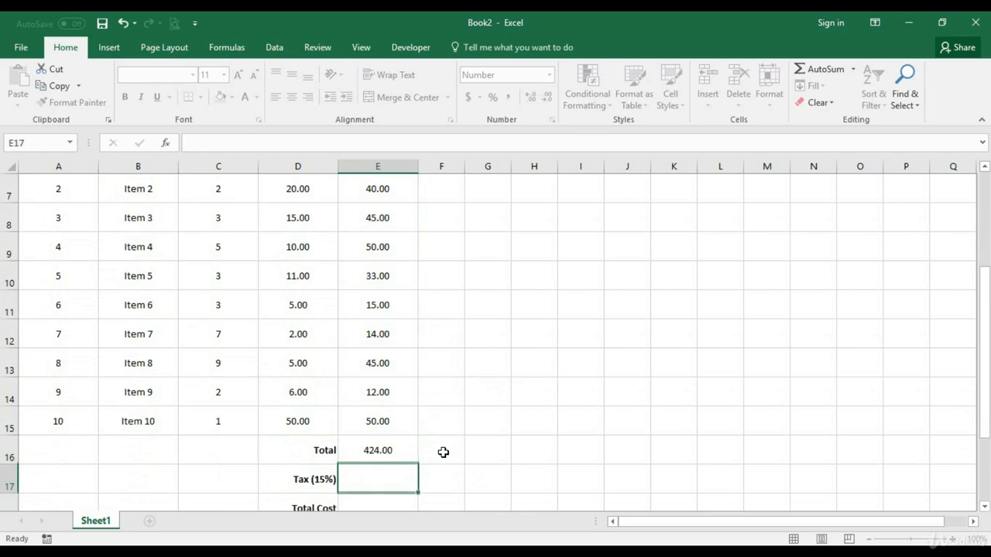
# Examine the Total formula in E16 and look over the invoice from its header to the summary rows
pyautogui.click(372, 455)
pyautogui.scroll(-1, 379, 453)
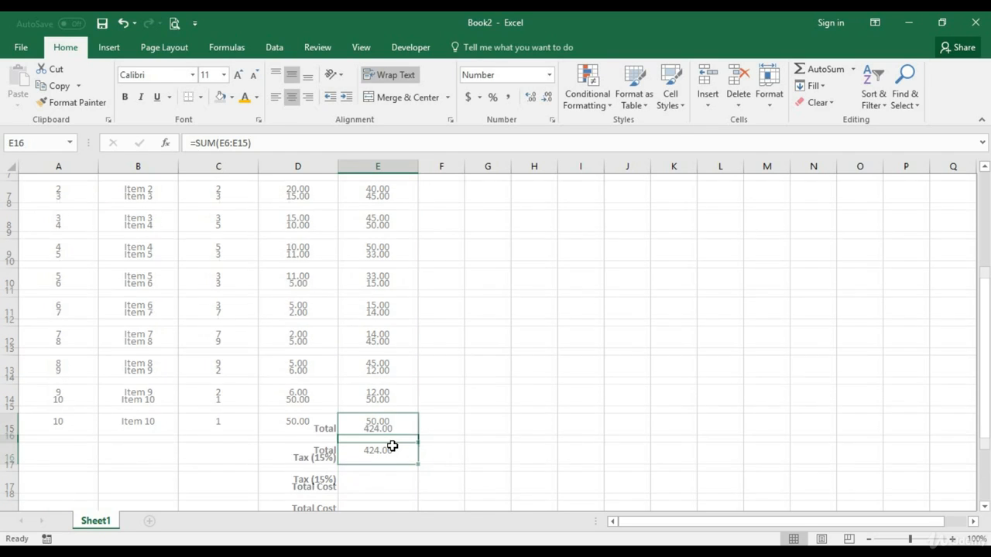
pyautogui.click(363, 394)
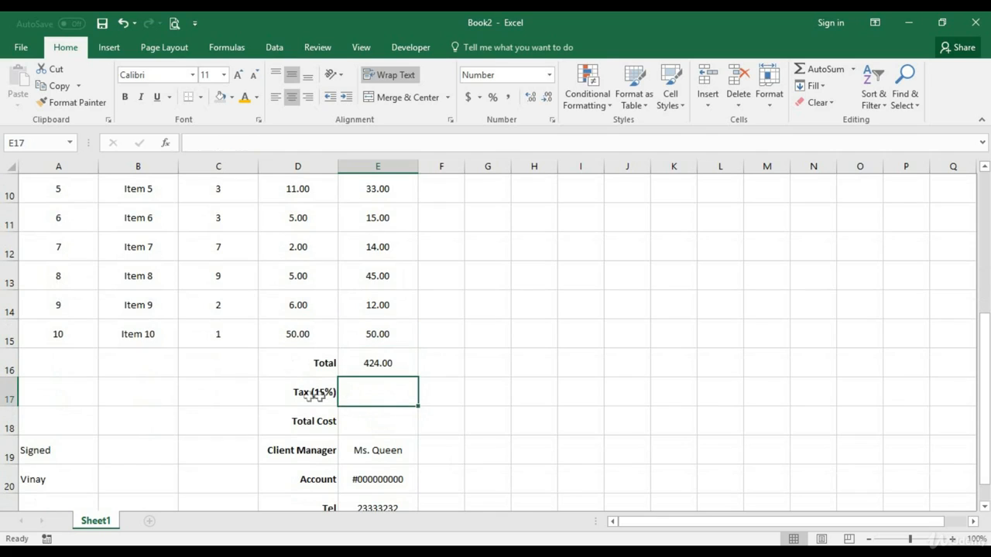
pyautogui.click(376, 363)
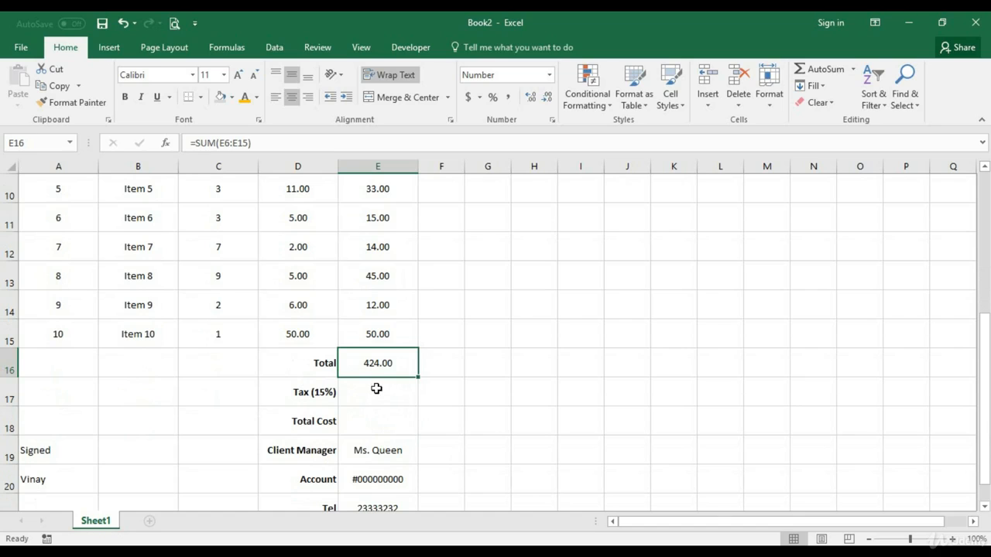
pyautogui.scroll(3, 375, 391)
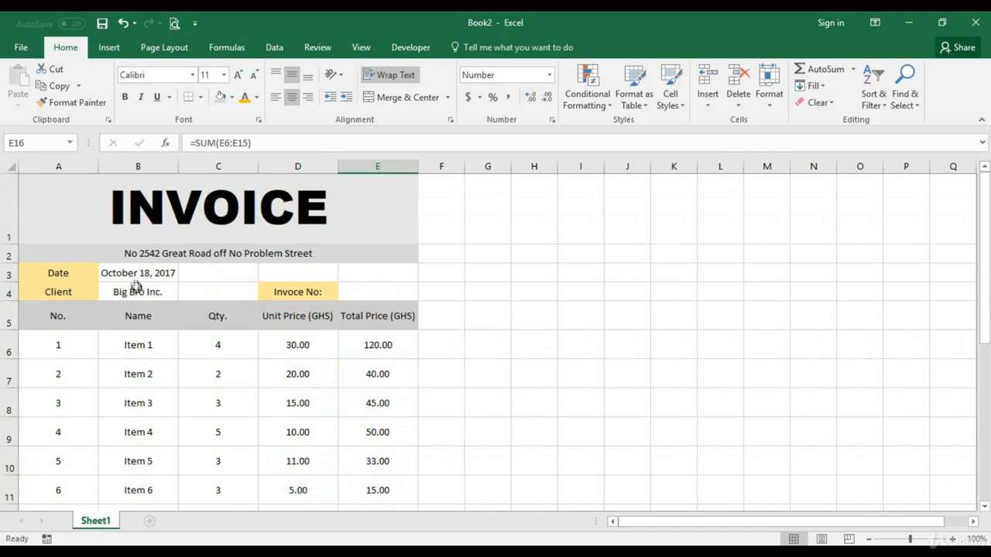
pyautogui.scroll(-3, 250, 343)
pyautogui.scroll(-2, 349, 321)
pyautogui.scroll(2, 405, 354)
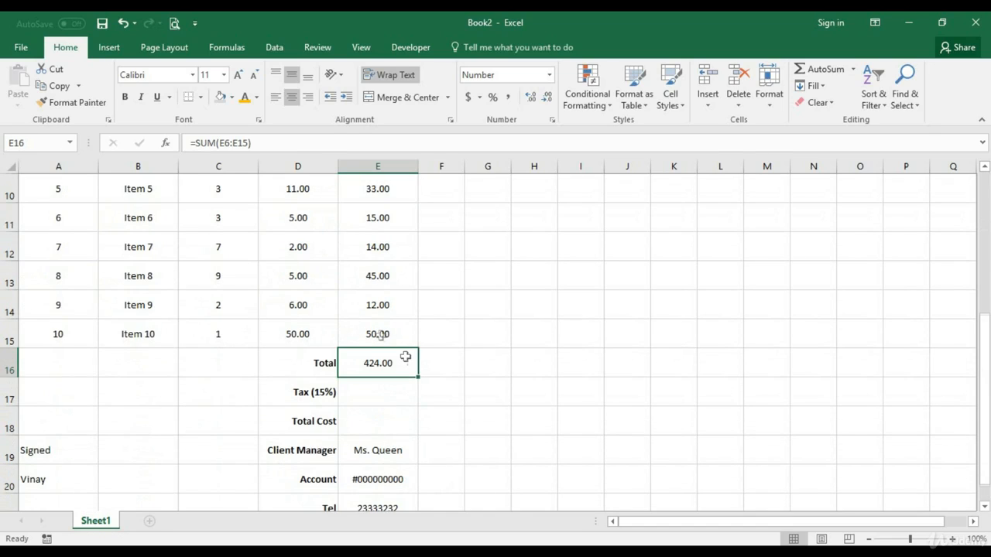
# Calculate the 15% tax in E17 from the Total with the formula =Sum(0.15*E16)
pyautogui.click(398, 388)
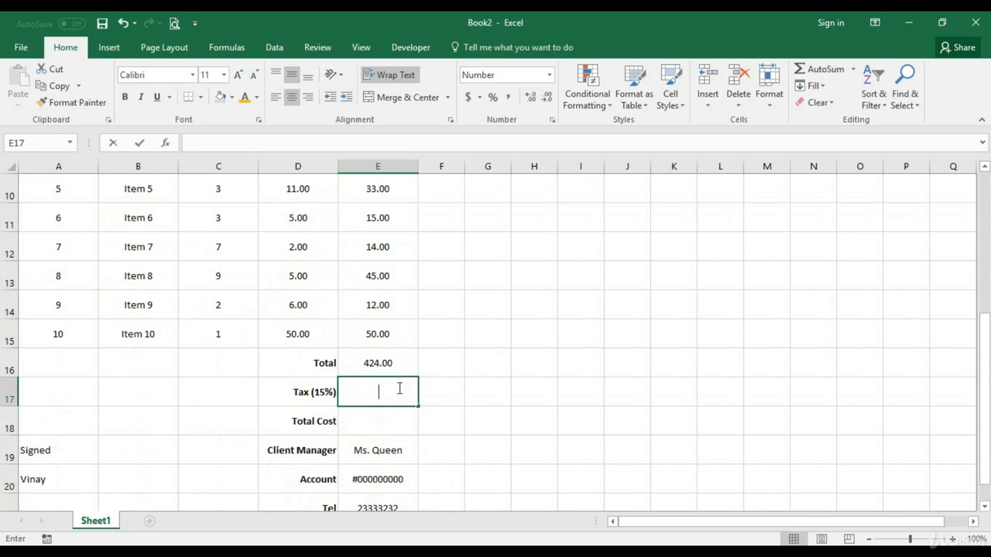
pyautogui.write('=')
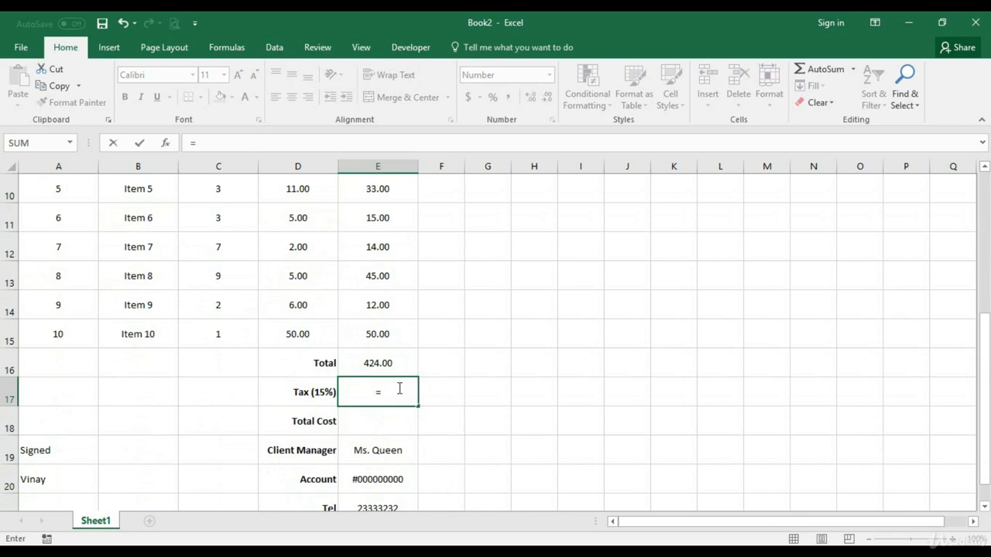
pyautogui.write('Sum(')
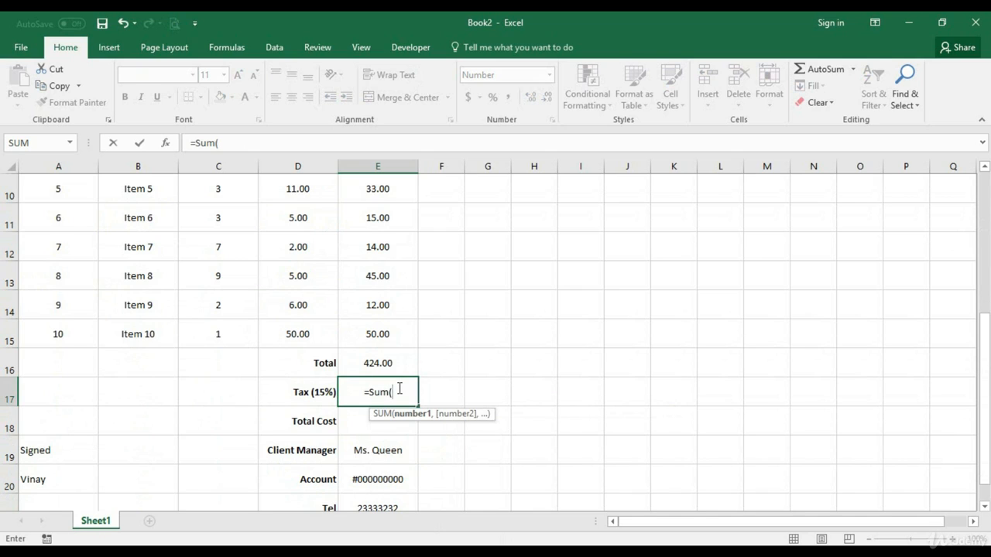
pyautogui.write('0.15')
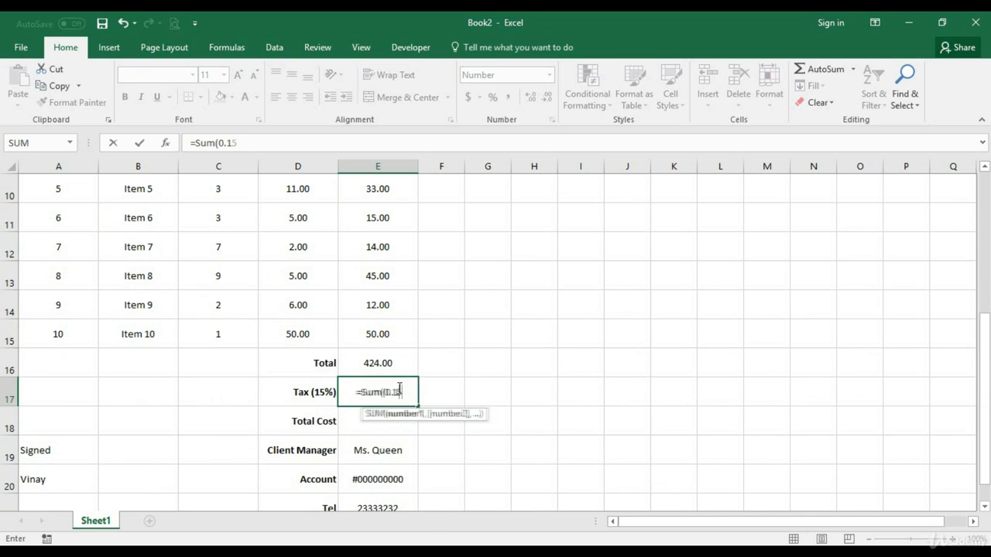
pyautogui.write('*')
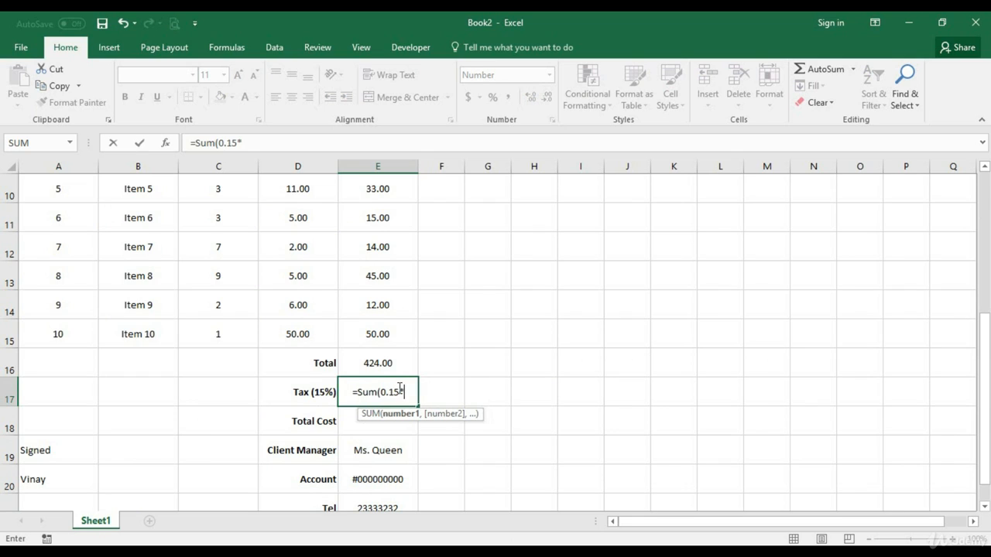
pyautogui.click(379, 364)
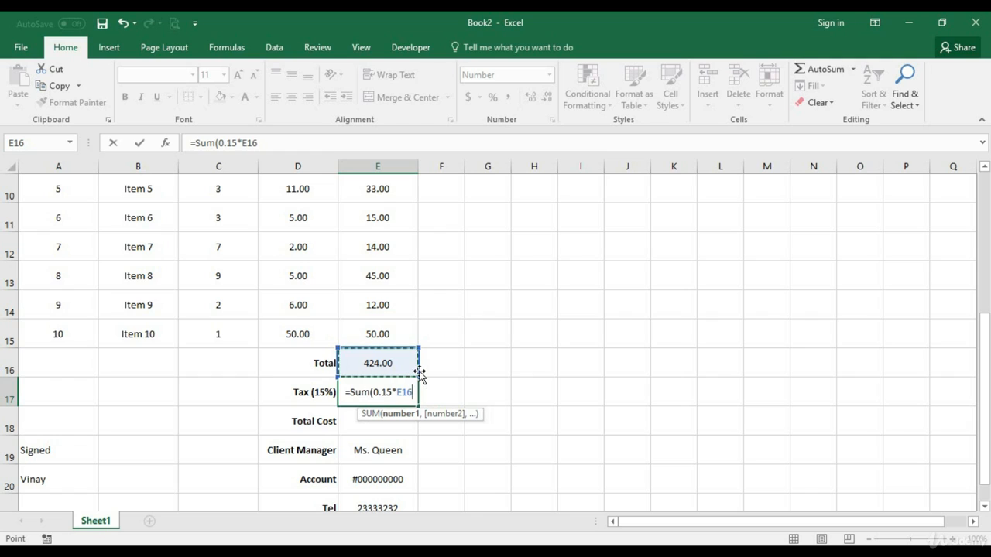
pyautogui.write(')')
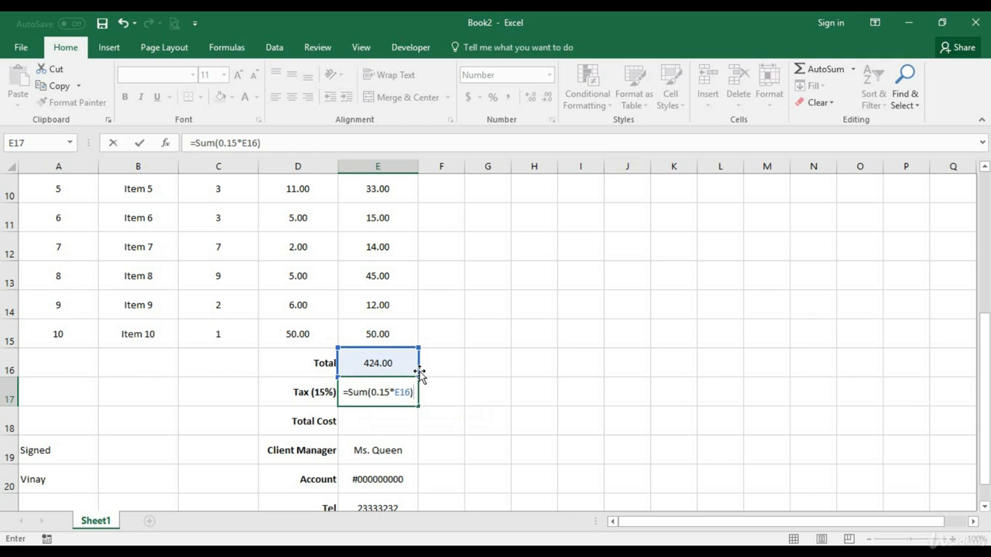
pyautogui.press('Return')
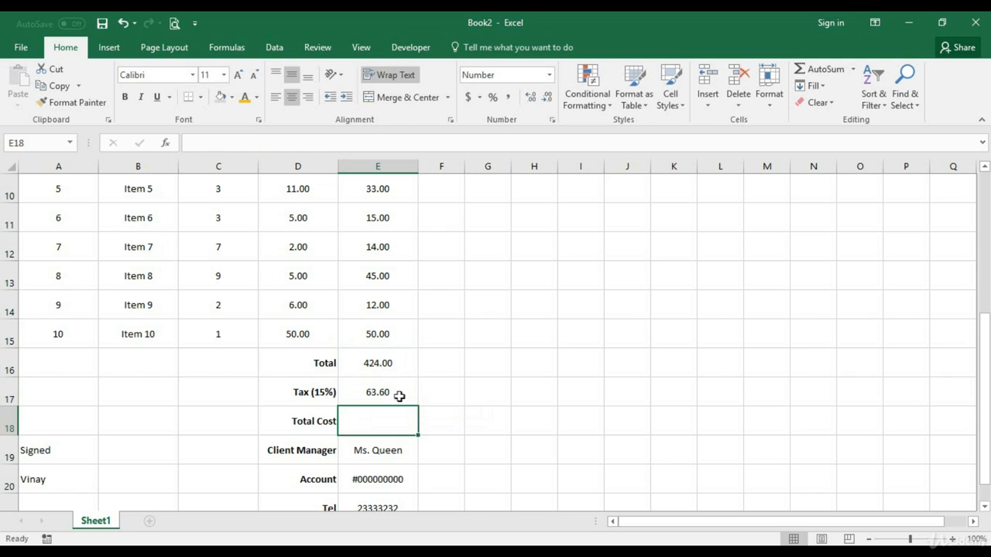
pyautogui.click(398, 398)
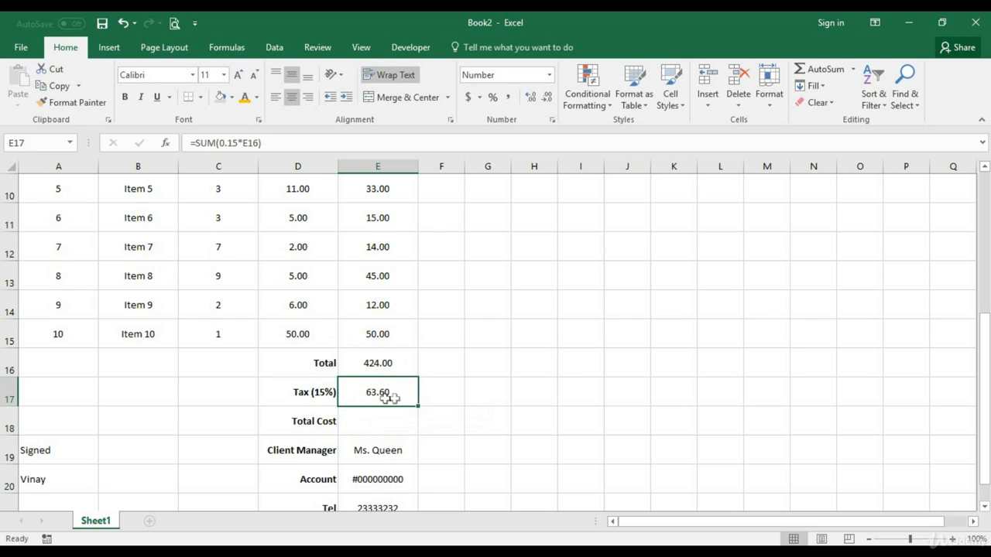
pyautogui.click(380, 363)
pyautogui.click(383, 382)
pyautogui.click(387, 365)
# Calculate the Total Cost in E18 by adding the Total and the tax with the formula =Sum(E16+E17)
pyautogui.click(375, 417)
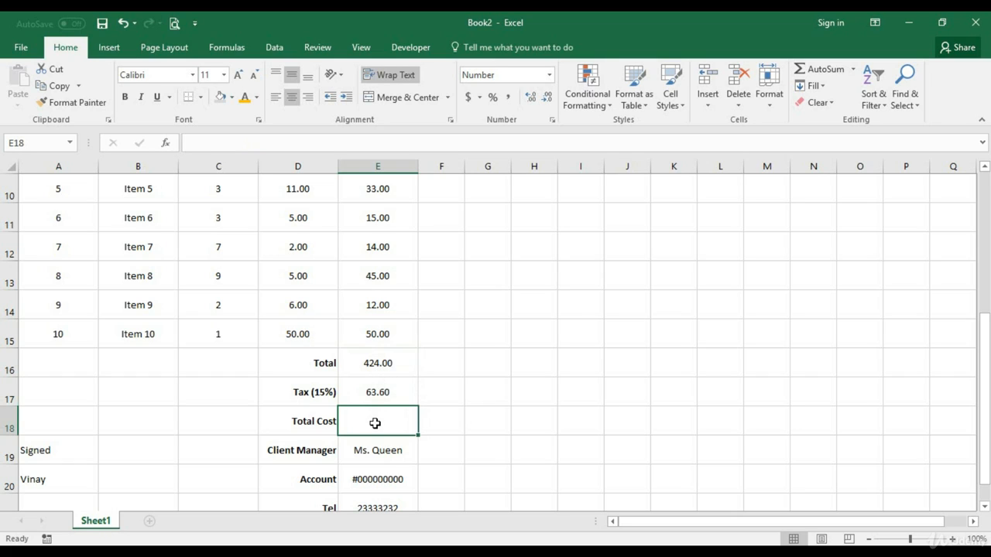
pyautogui.doubleClick(376, 425)
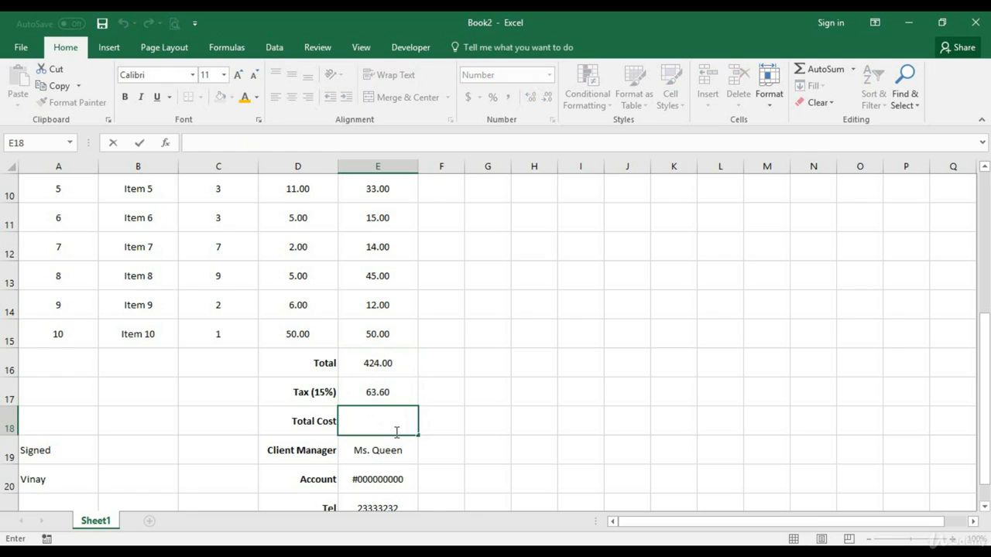
pyautogui.write('=S')
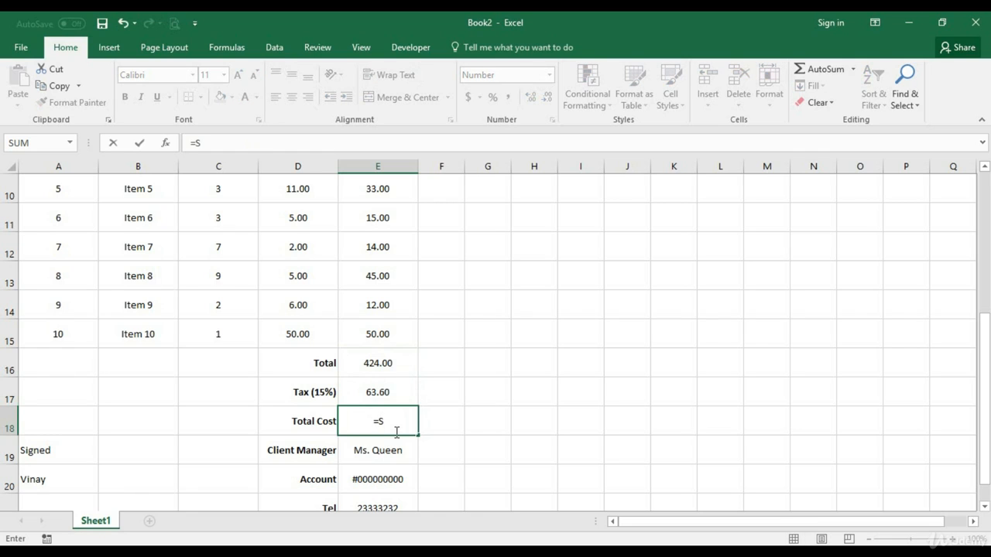
pyautogui.write('um(')
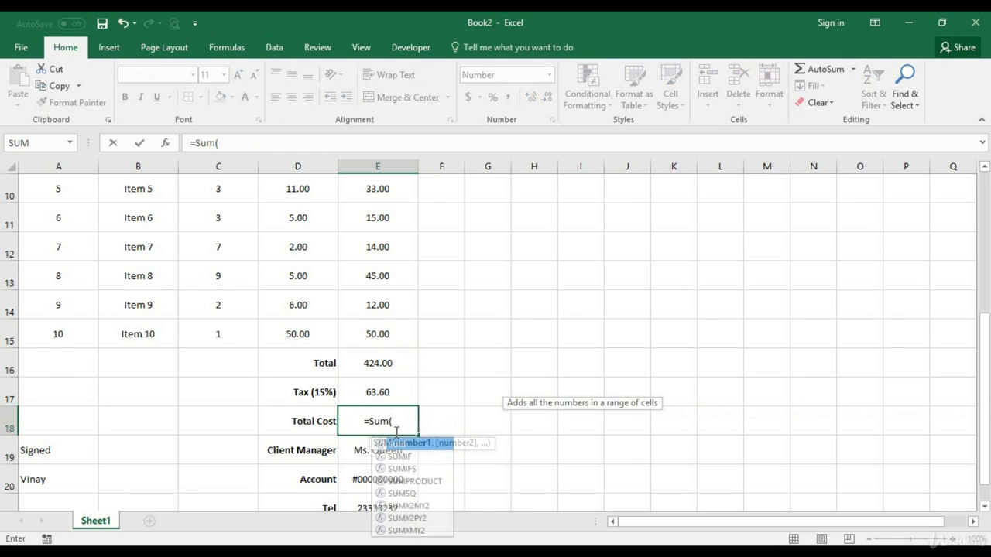
pyautogui.click(377, 373)
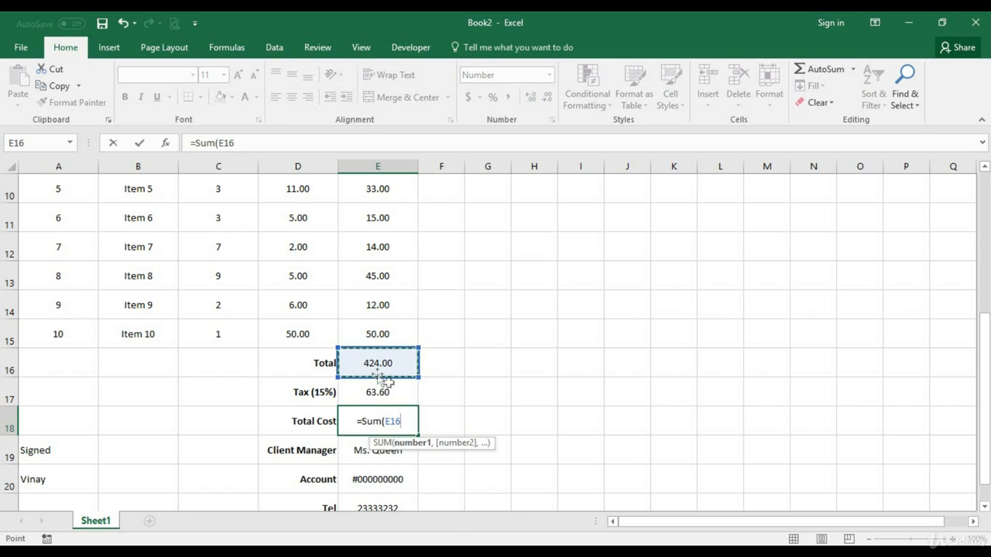
pyautogui.write('+')
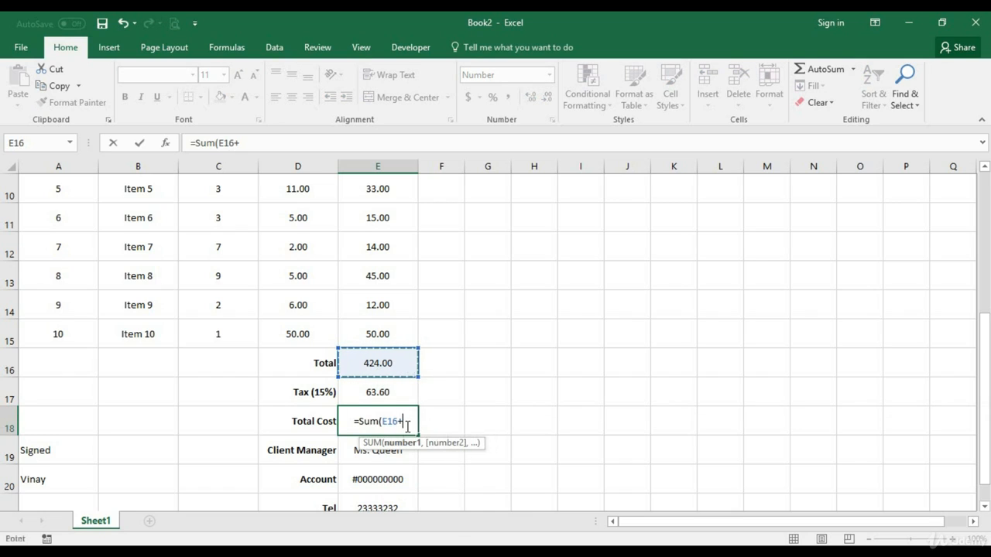
pyautogui.click(380, 395)
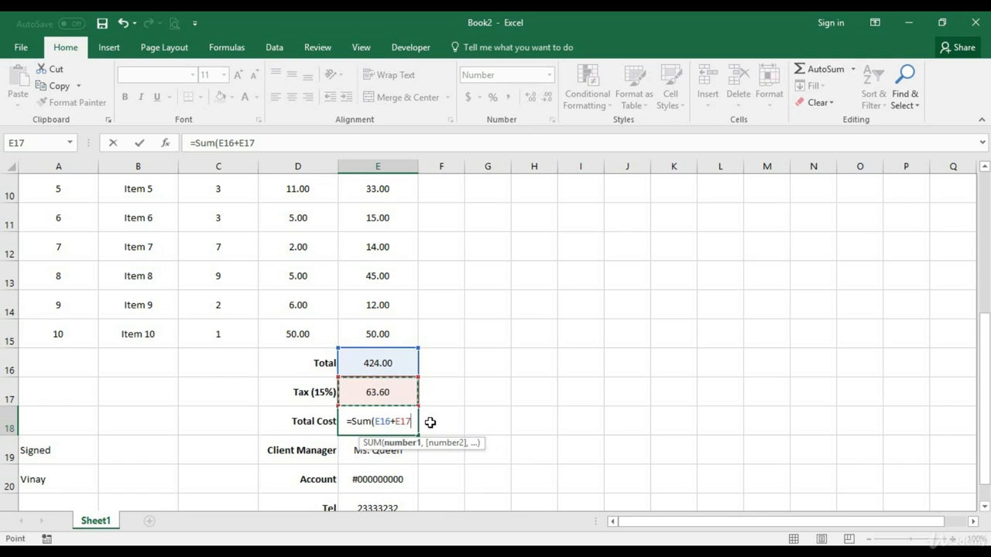
pyautogui.write(')')
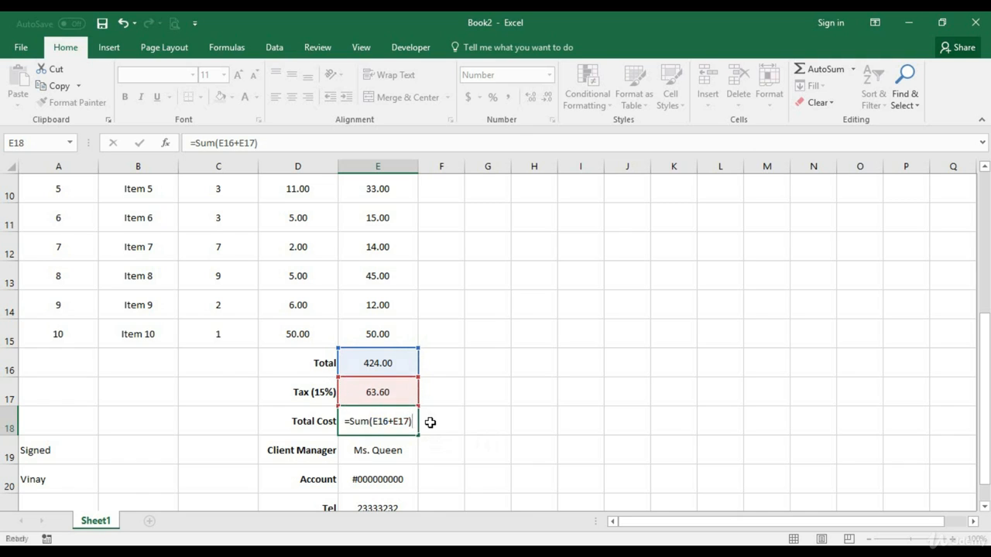
pyautogui.press('Return')
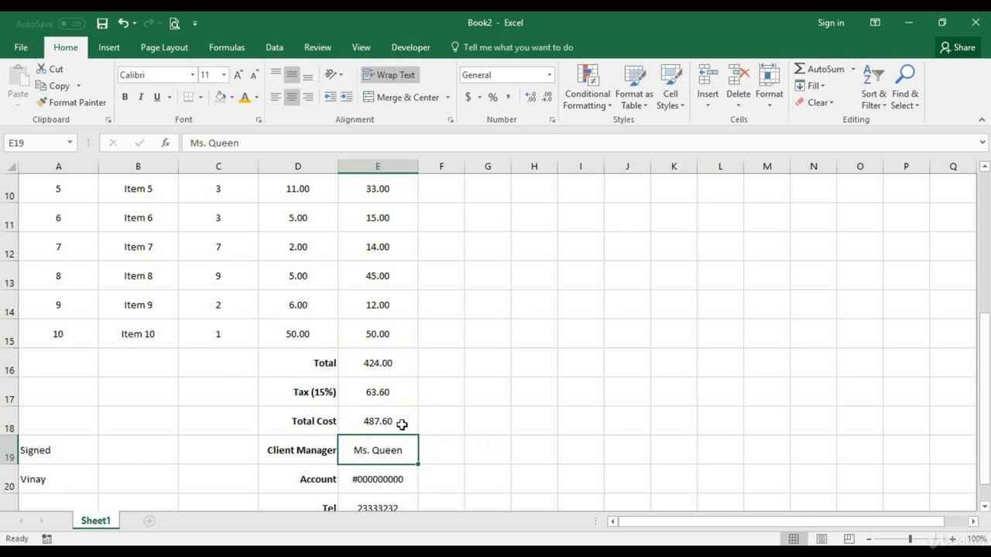
# Examine the Total, Tax and Total Cost formulas in E16 to E18 and look over the invoice up to its header
pyautogui.click(400, 424)
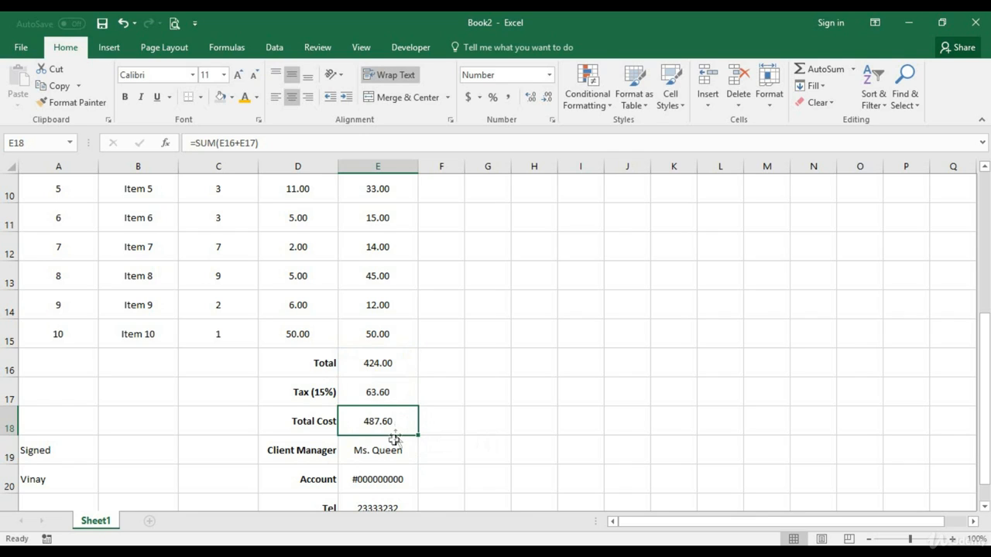
pyautogui.click(377, 370)
pyautogui.click(384, 398)
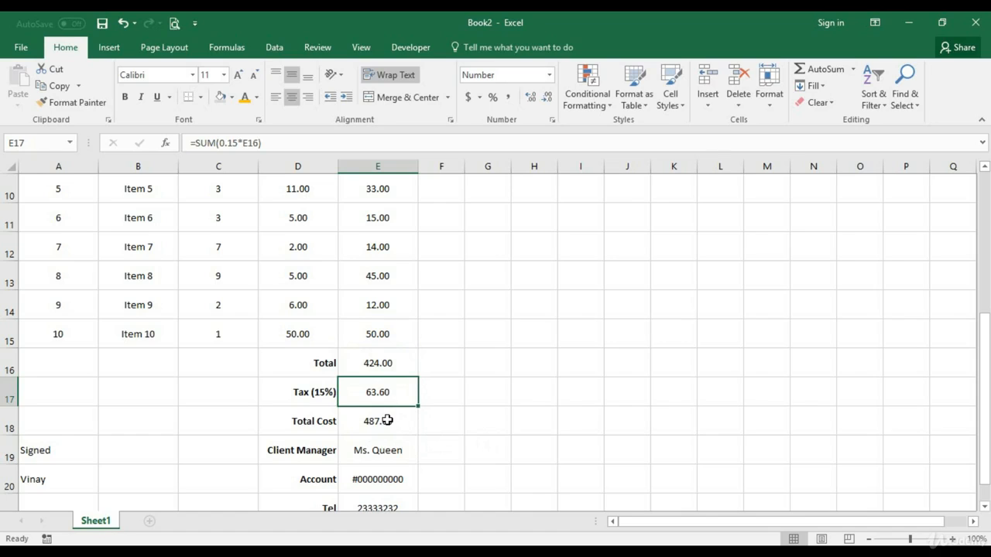
pyautogui.click(391, 423)
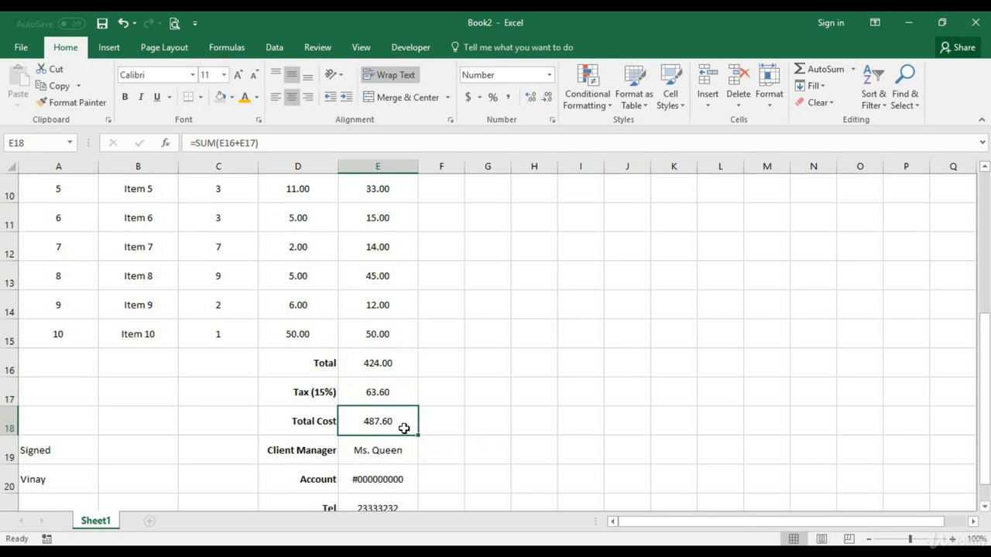
pyautogui.scroll(-1, 405, 430)
pyautogui.scroll(5, 405, 430)
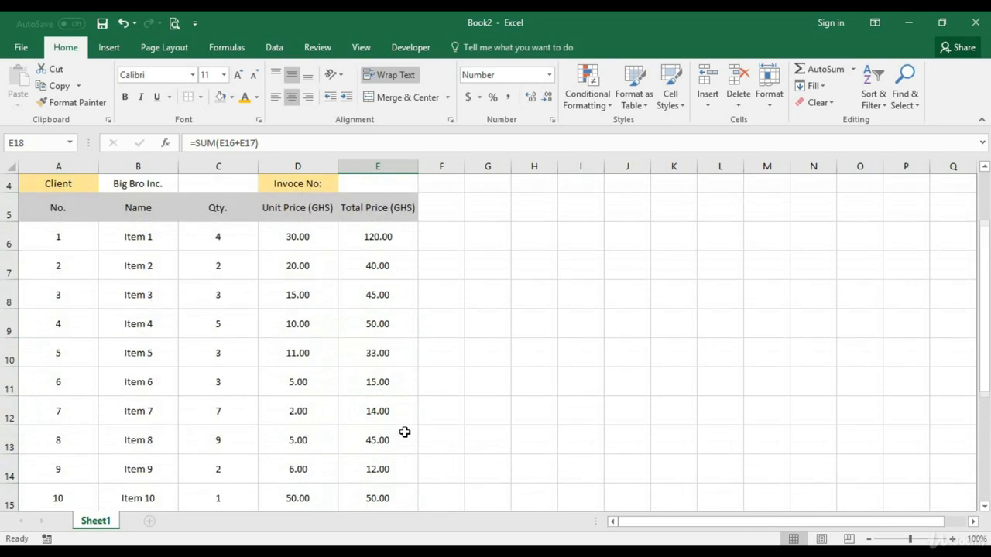
pyautogui.scroll(1, 405, 432)
pyautogui.scroll(-3, 404, 432)
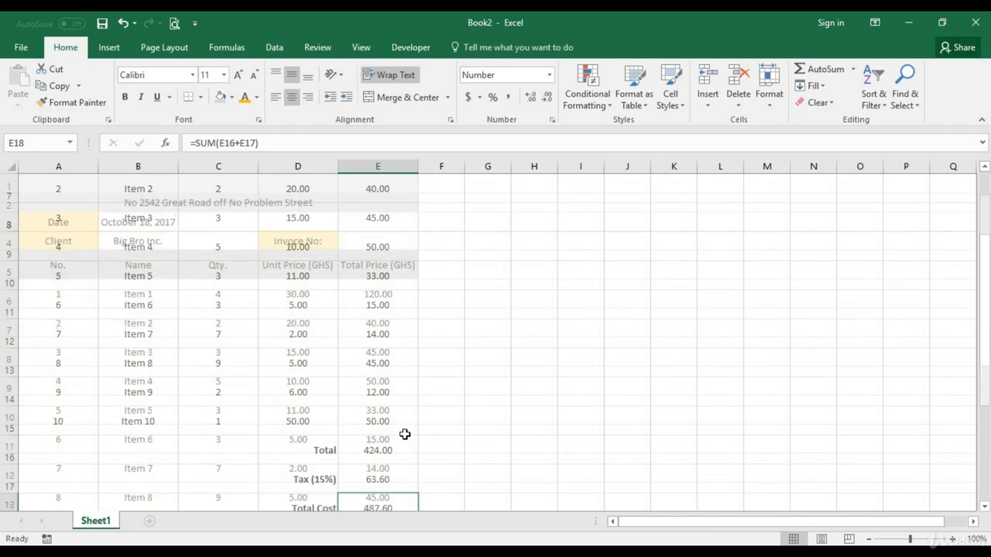
pyautogui.scroll(2, 405, 434)
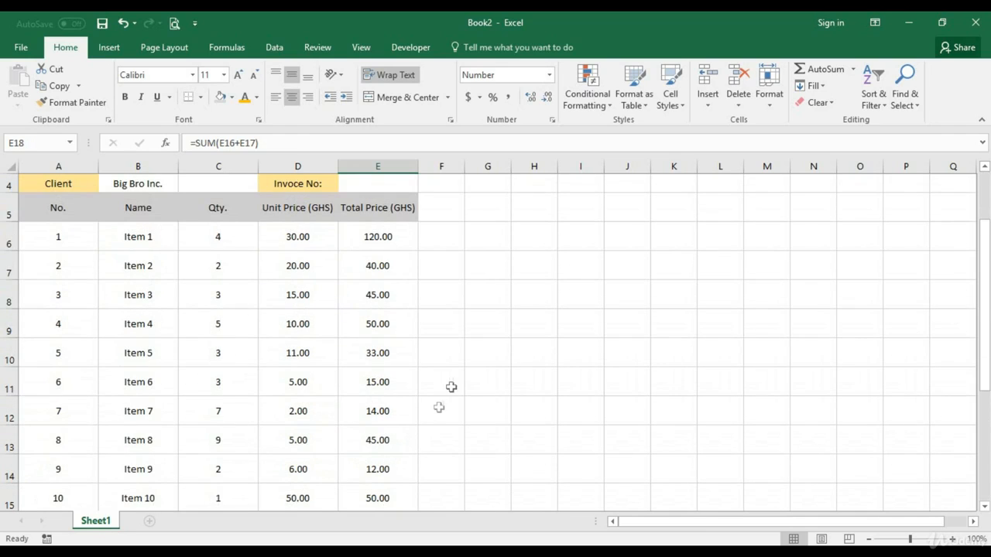
pyautogui.scroll(1, 483, 336)
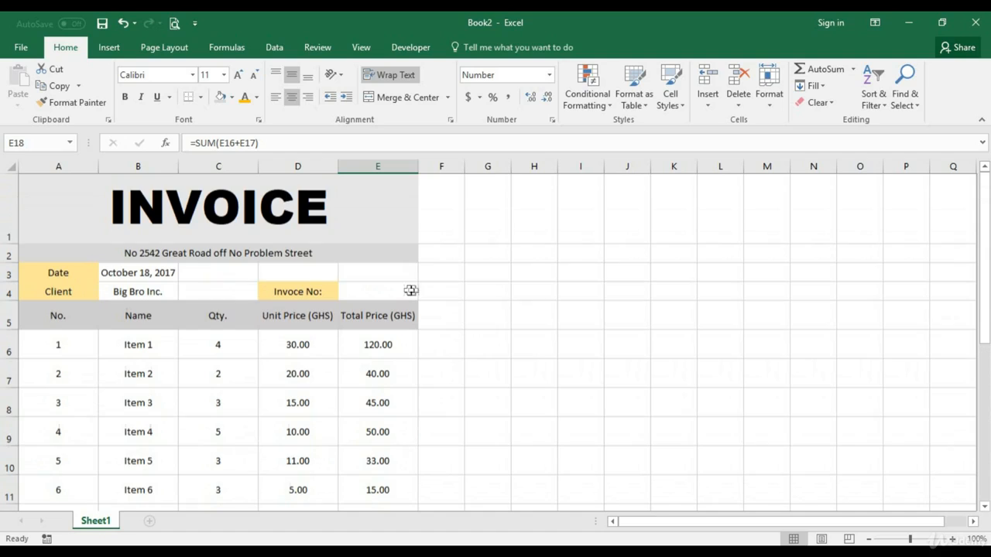
# Correct the misspelled invoice number label in D4 to "Invoice No:"
pyautogui.click(385, 288)
pyautogui.scroll(-1, 432, 334)
pyautogui.click(291, 183)
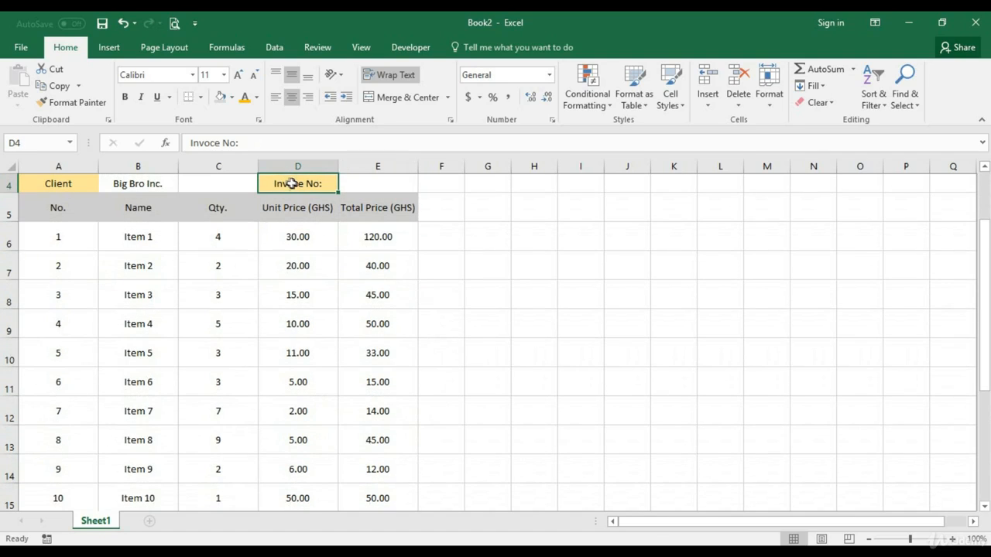
pyautogui.doubleClick(288, 186)
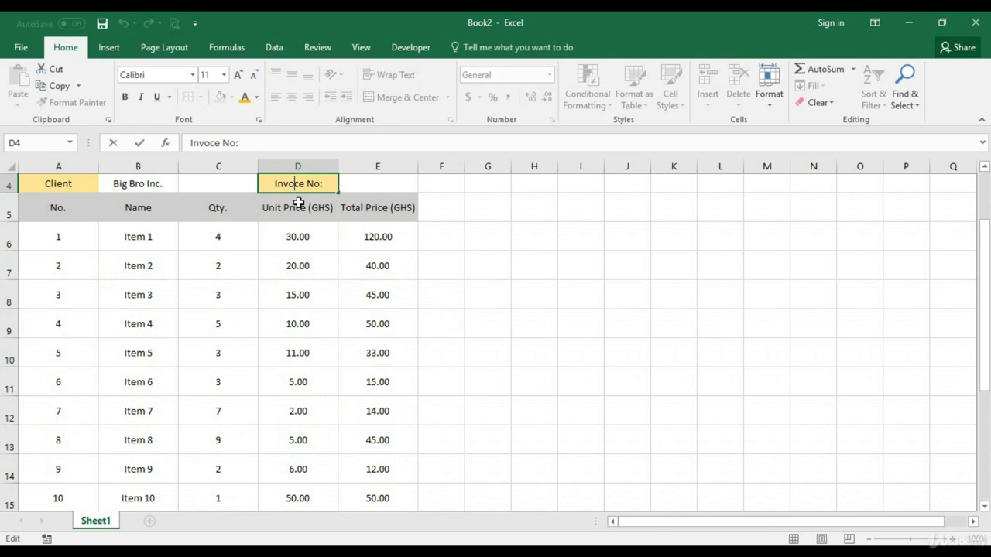
pyautogui.write('i')
pyautogui.click(299, 207)
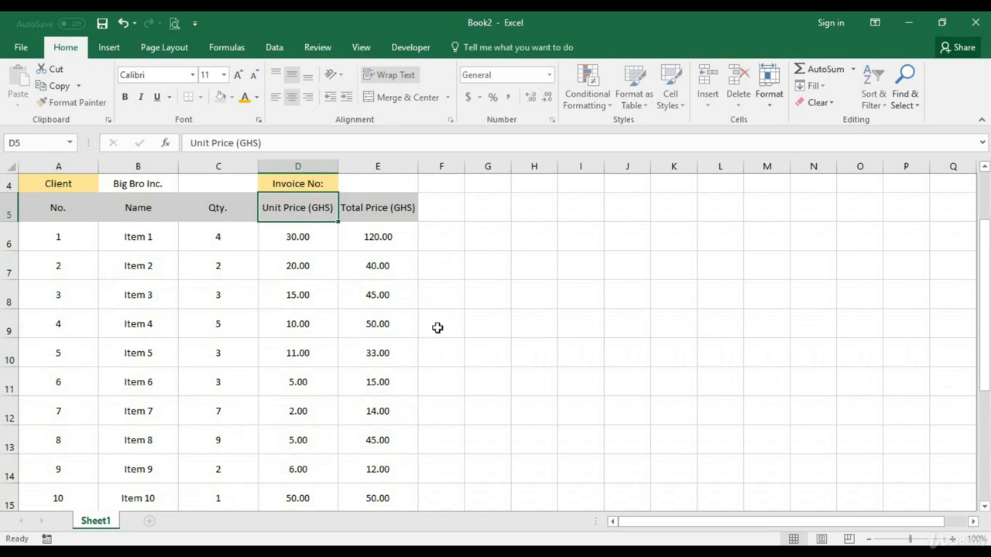
# Look over the whole invoice, from its header through the item rows to the Total, Tax and Total Cost rows
pyautogui.scroll(-1, 465, 340)
pyautogui.scroll(-1, 476, 371)
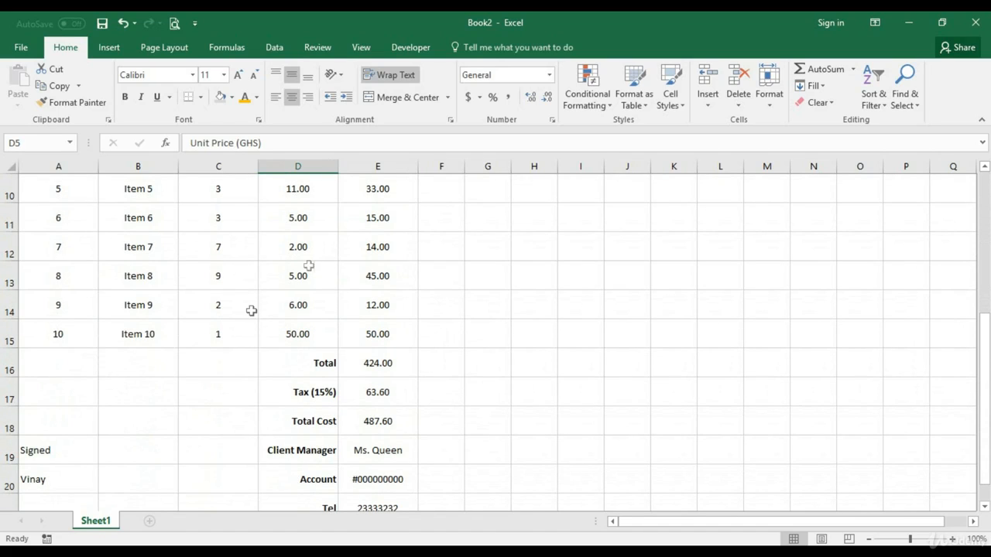
pyautogui.scroll(3, 329, 294)
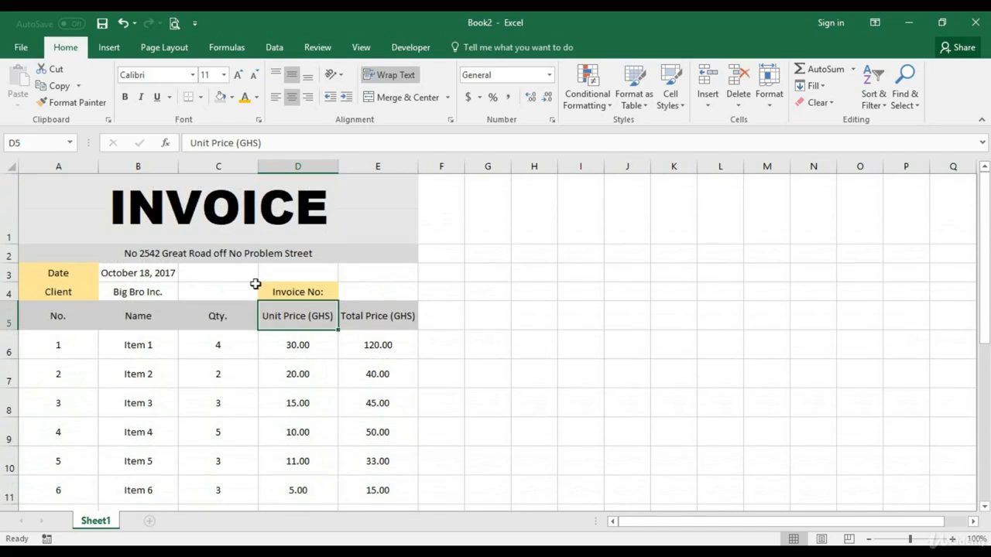
pyautogui.scroll(-1, 331, 303)
pyautogui.scroll(-2, 331, 303)
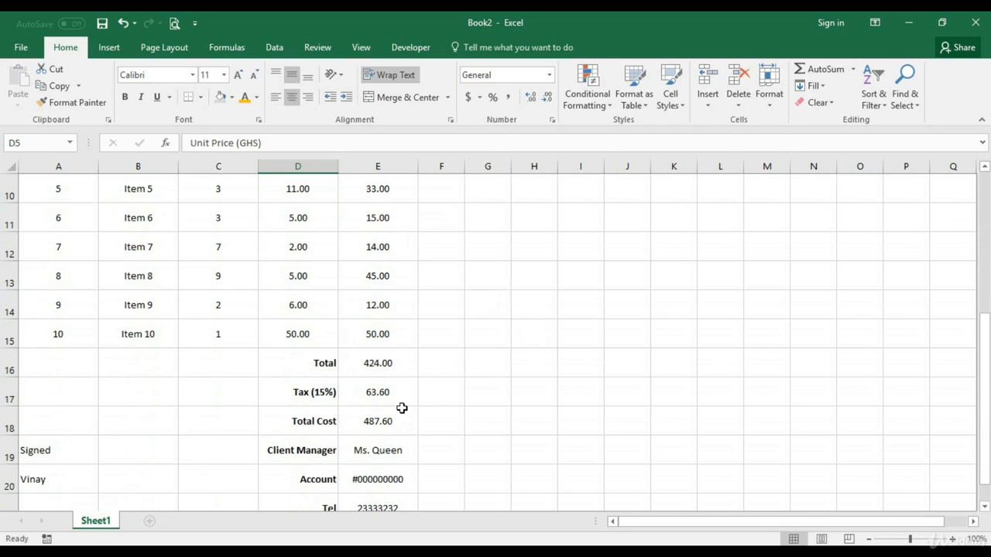
pyautogui.scroll(2, 401, 407)
pyautogui.scroll(-1, 392, 294)
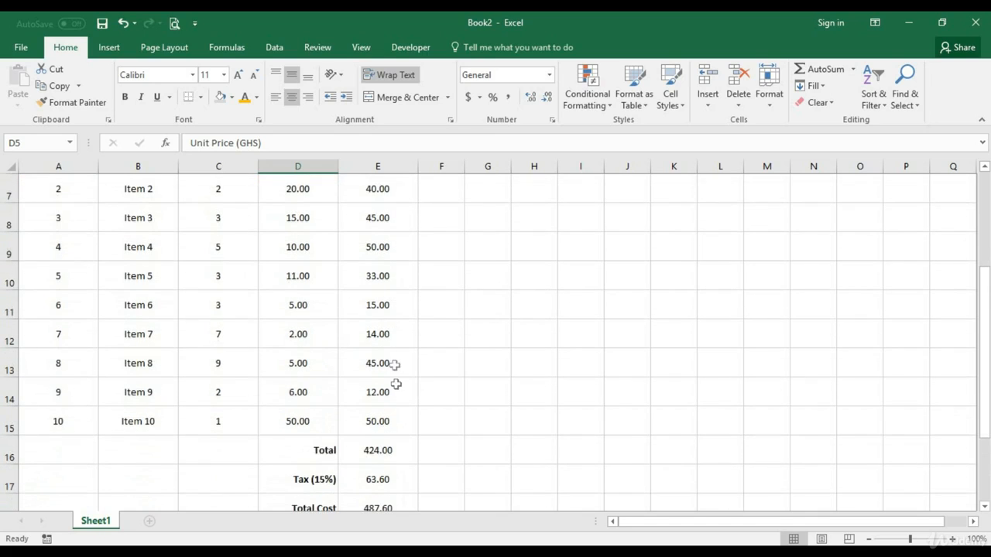
pyautogui.scroll(-1, 396, 411)
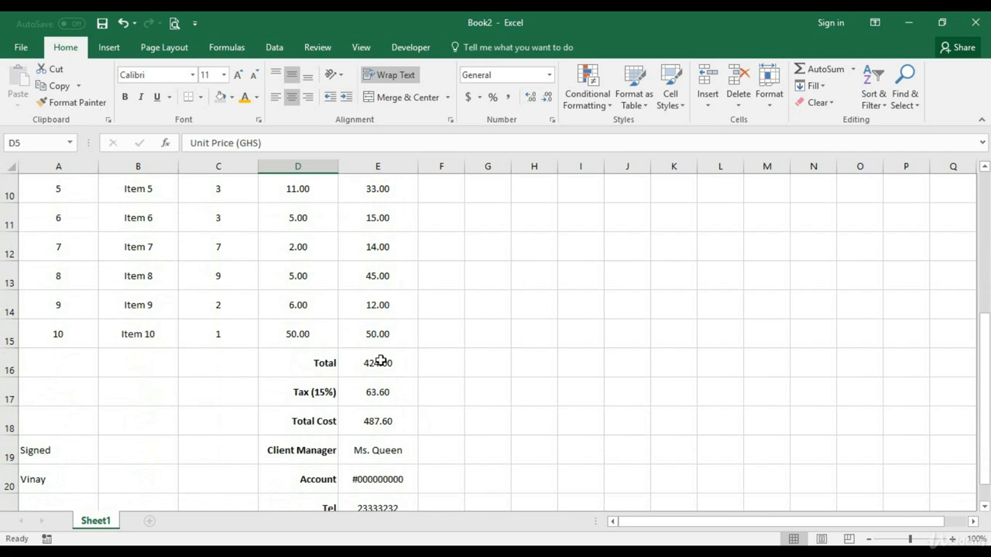
pyautogui.scroll(1, 384, 358)
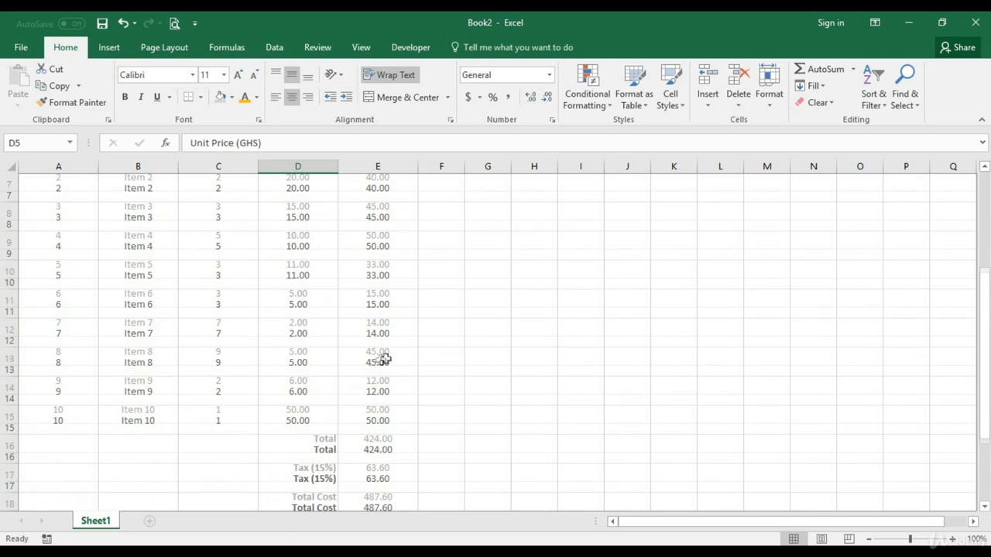
# Add the labels "Amount Given" in G13 and "Change" in G14 beside the invoice
pyautogui.click(494, 369)
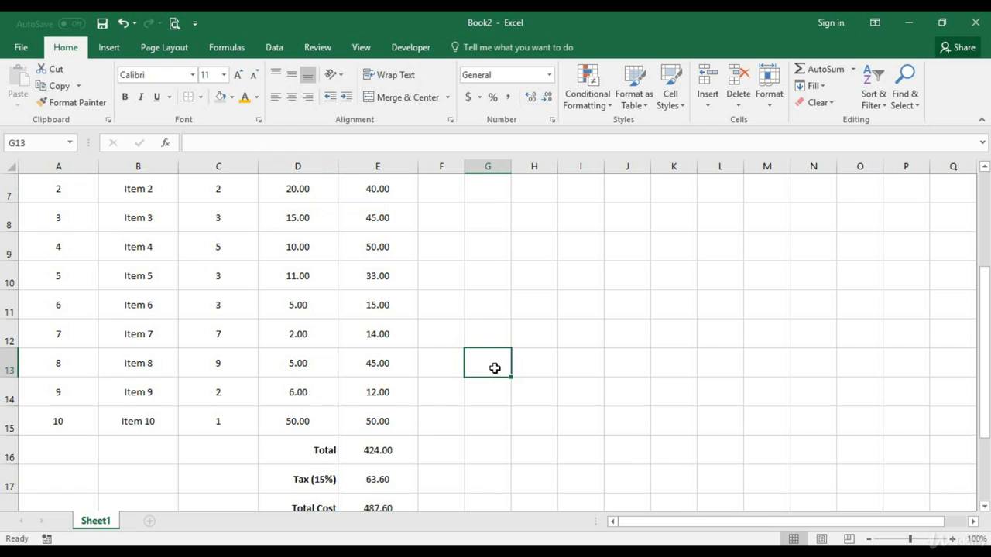
pyautogui.write('Amount Given')
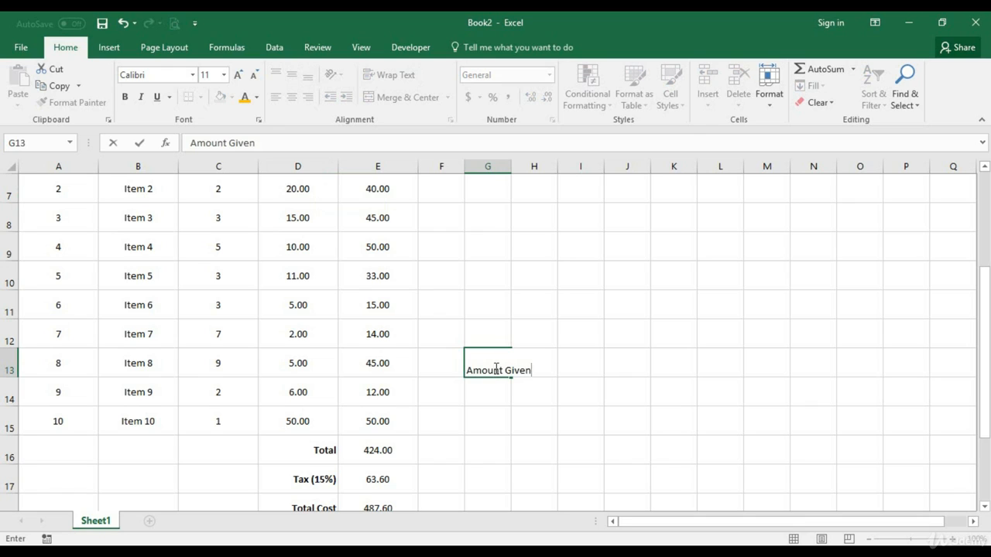
pyautogui.press('Return')
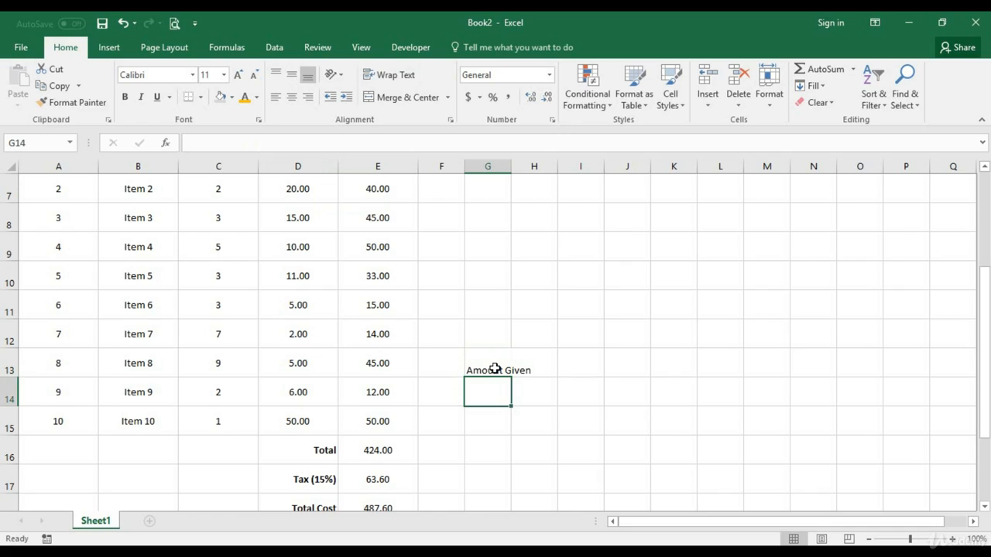
pyautogui.write('Change')
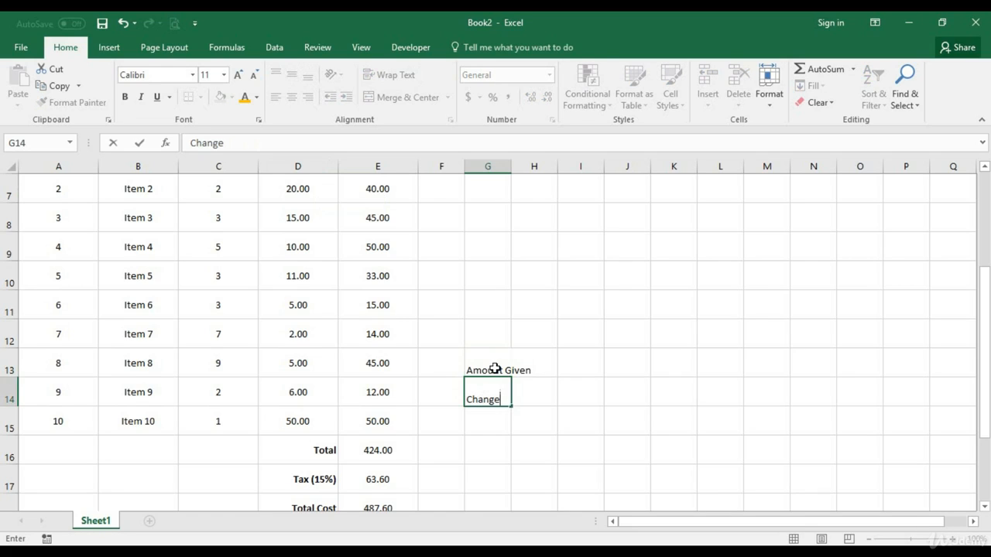
pyautogui.press('Return')
# Enter the formula =SUM(H13-E18) in H14 to calculate the change from the amount given and the Total Cost
pyautogui.click(528, 365)
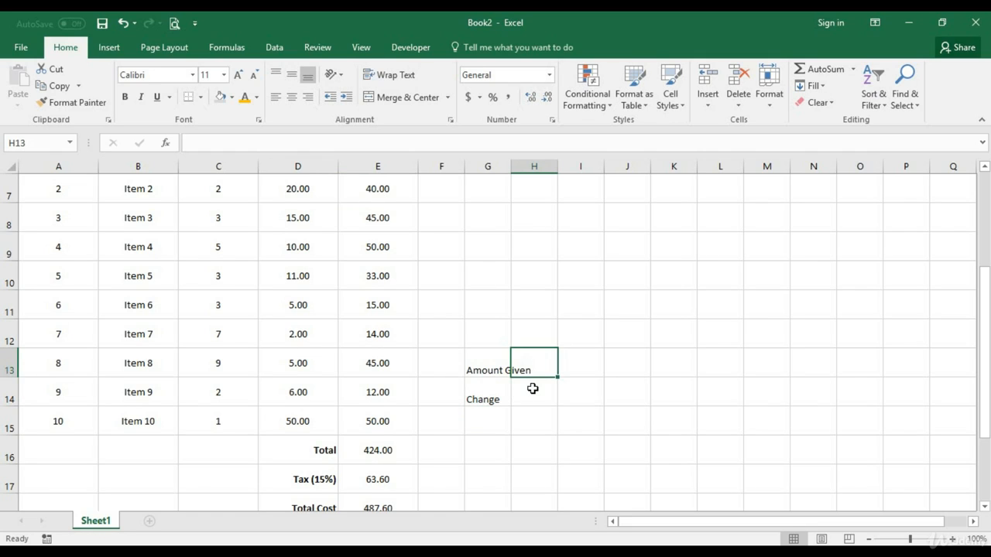
pyautogui.click(531, 391)
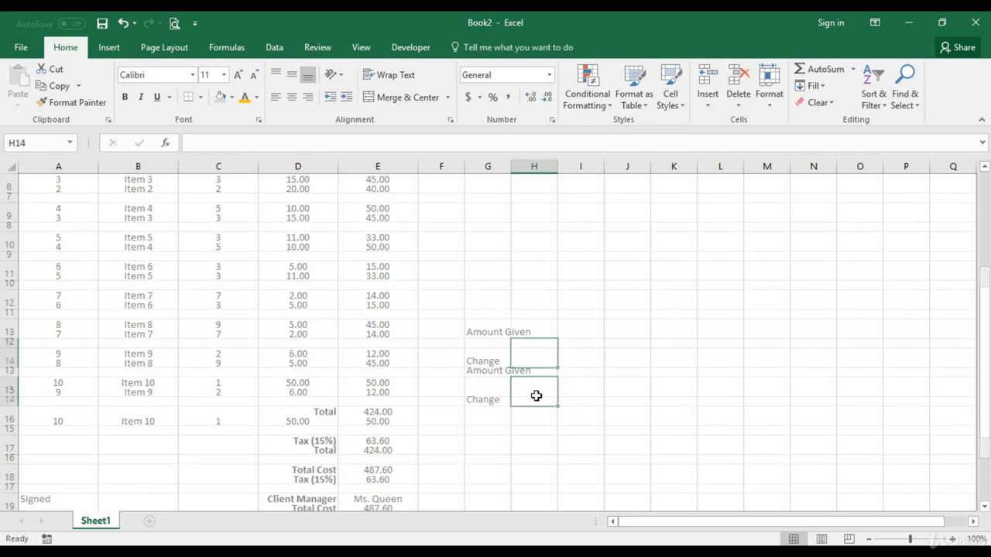
pyautogui.scroll(-1, 536, 395)
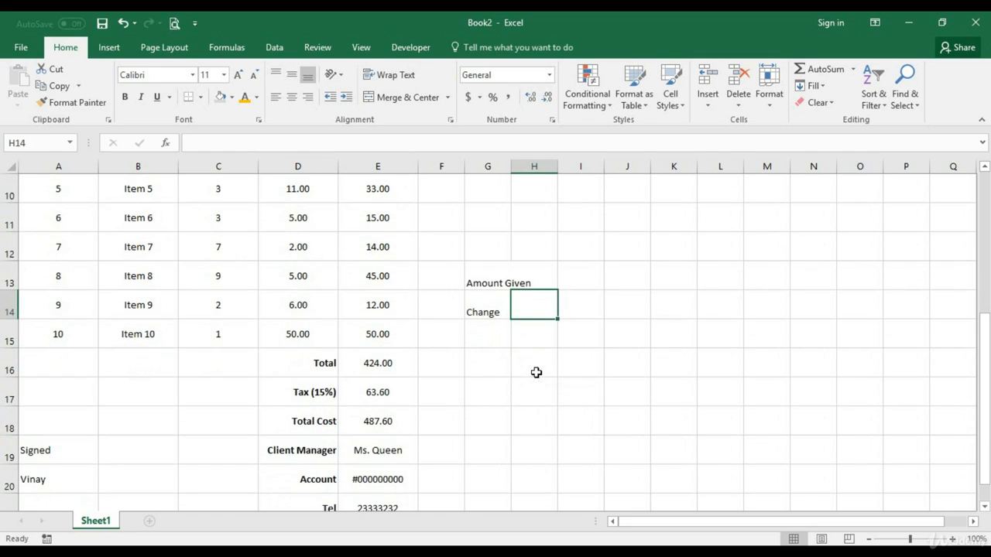
pyautogui.write('=')
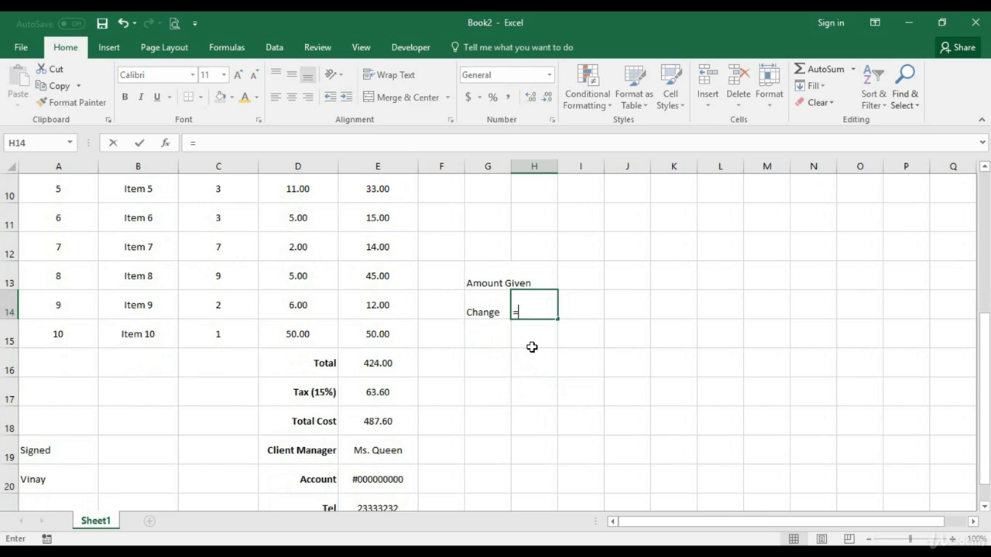
pyautogui.write('sum(')
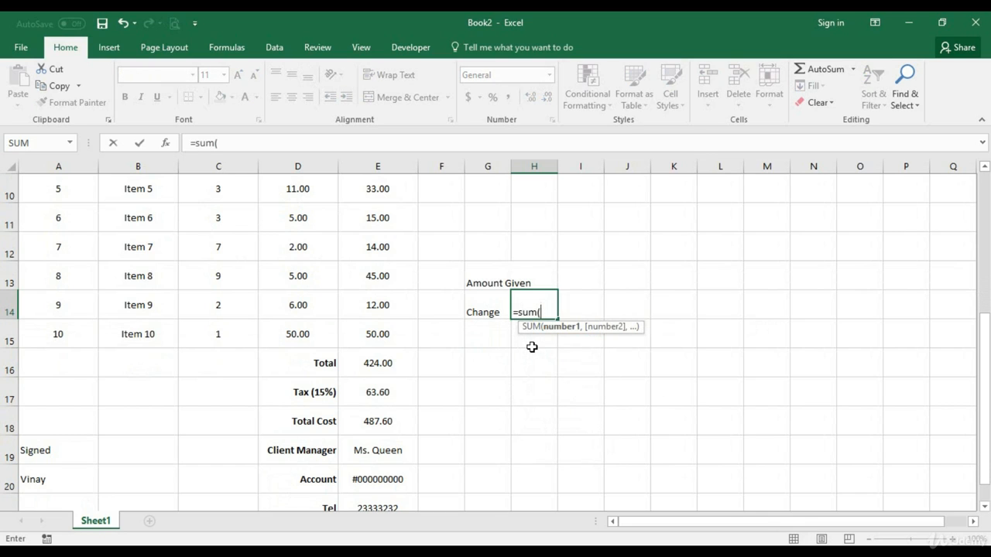
pyautogui.click(535, 278)
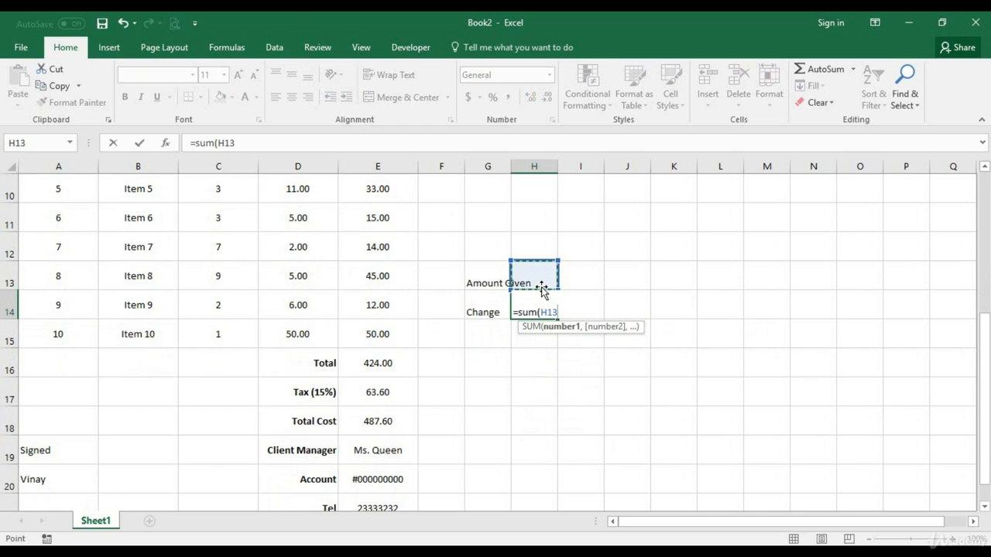
pyautogui.write('-')
pyautogui.click(383, 421)
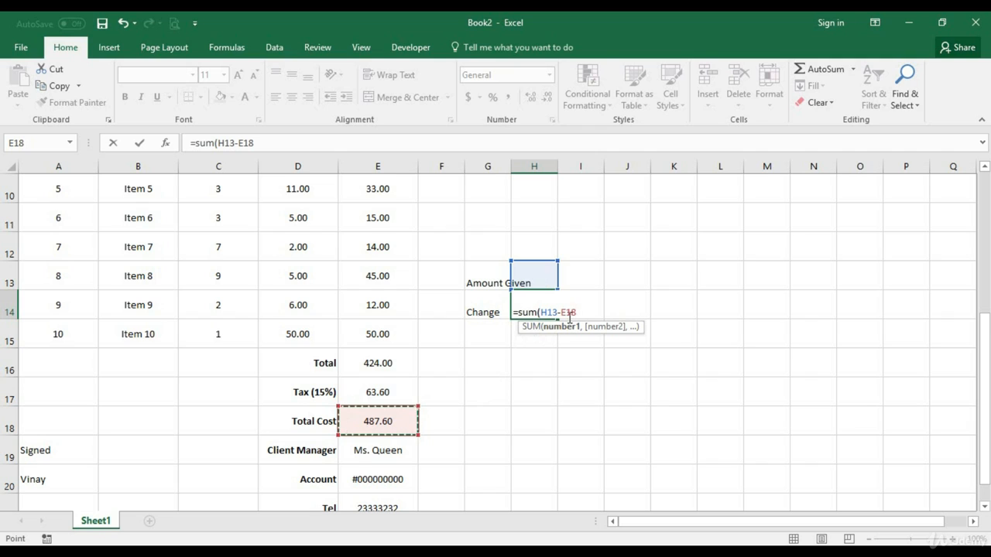
pyautogui.write(')')
pyautogui.press('Return')
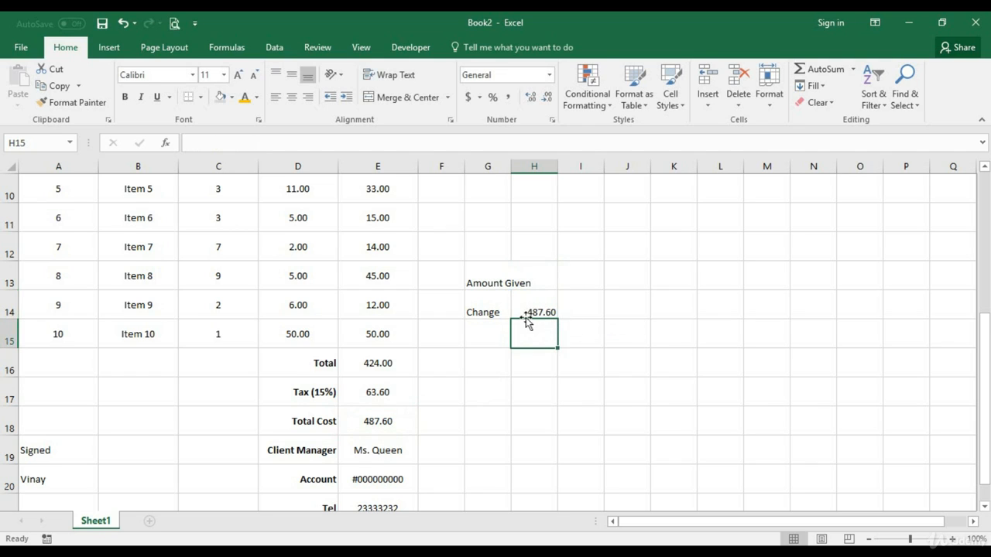
# Enter 500 as the amount given in H13
pyautogui.click(534, 313)
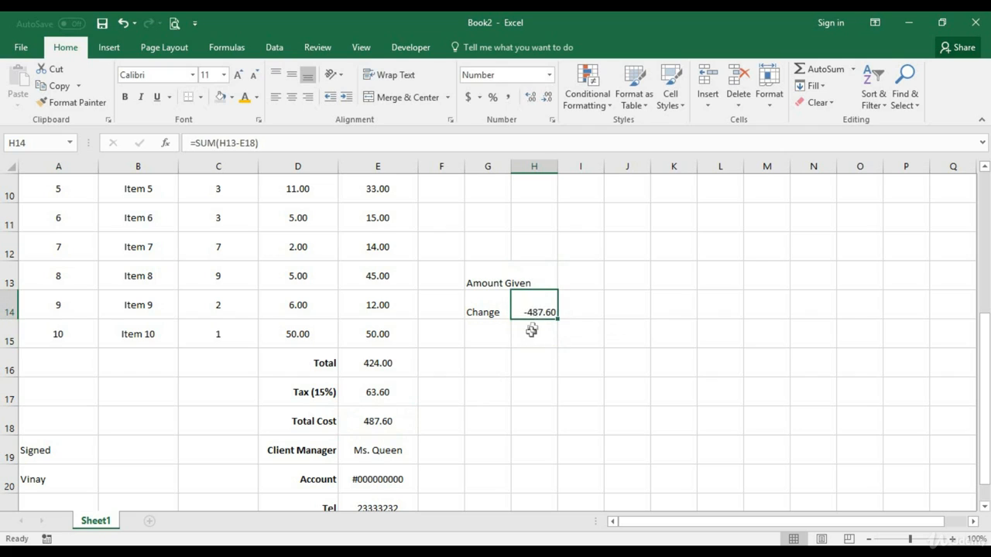
pyautogui.click(539, 283)
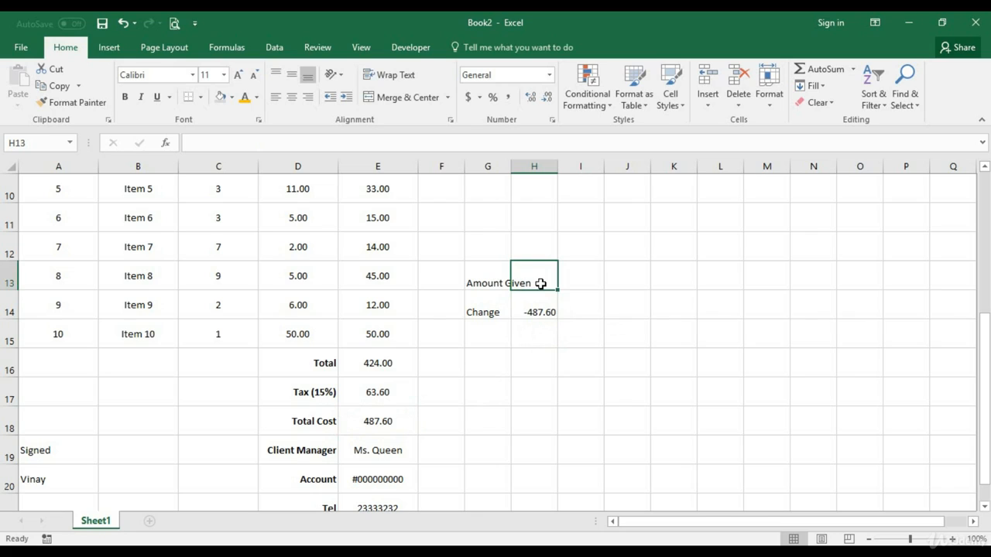
pyautogui.write('500')
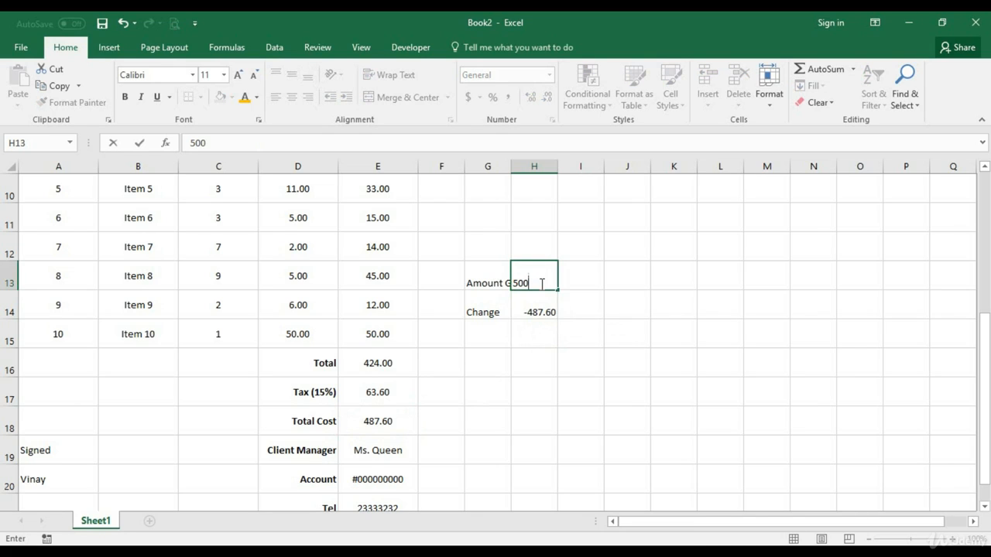
pyautogui.press('Return')
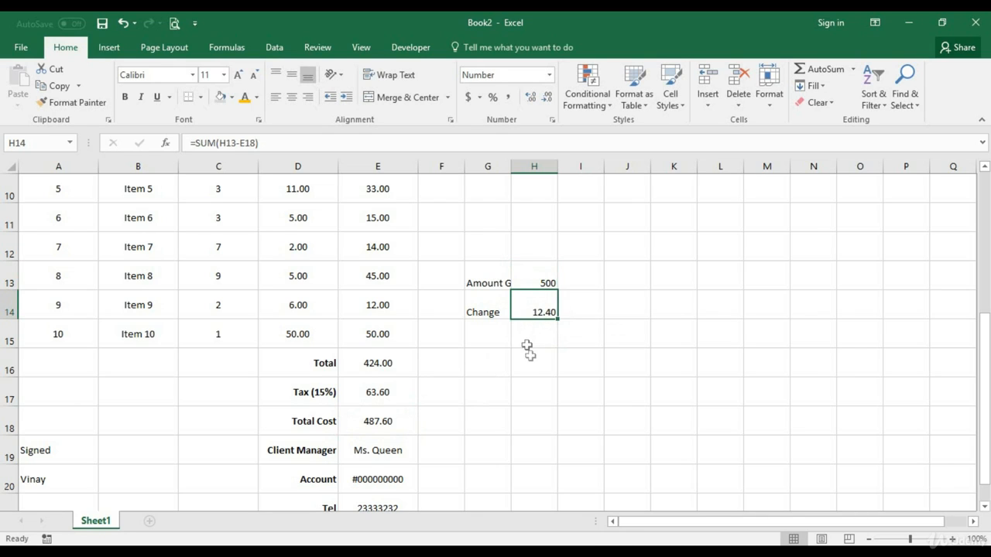
pyautogui.scroll(1, 526, 344)
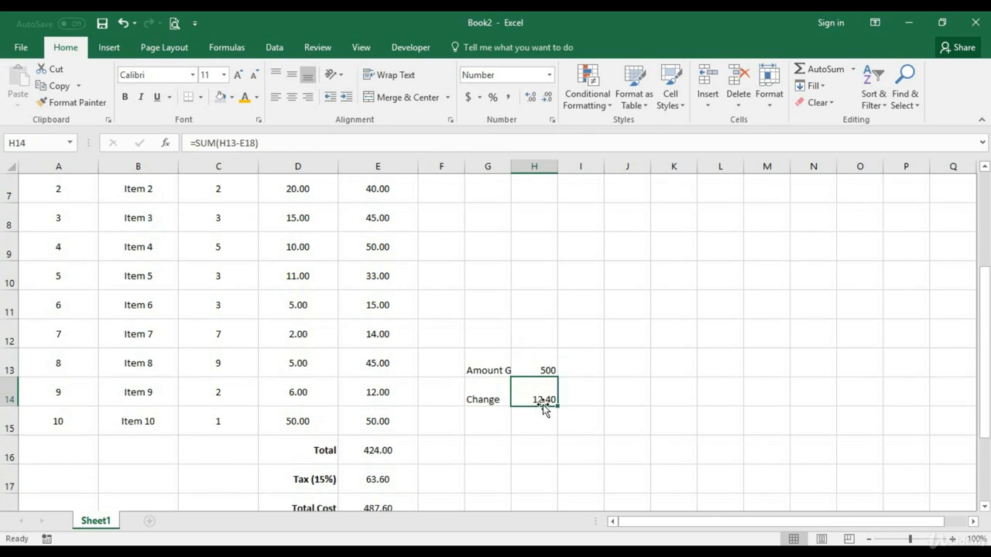
# Centre the cells G13:H14 horizontally and vertically, and widen columns G and H to fit the Amount Given label
pyautogui.click(488, 372)
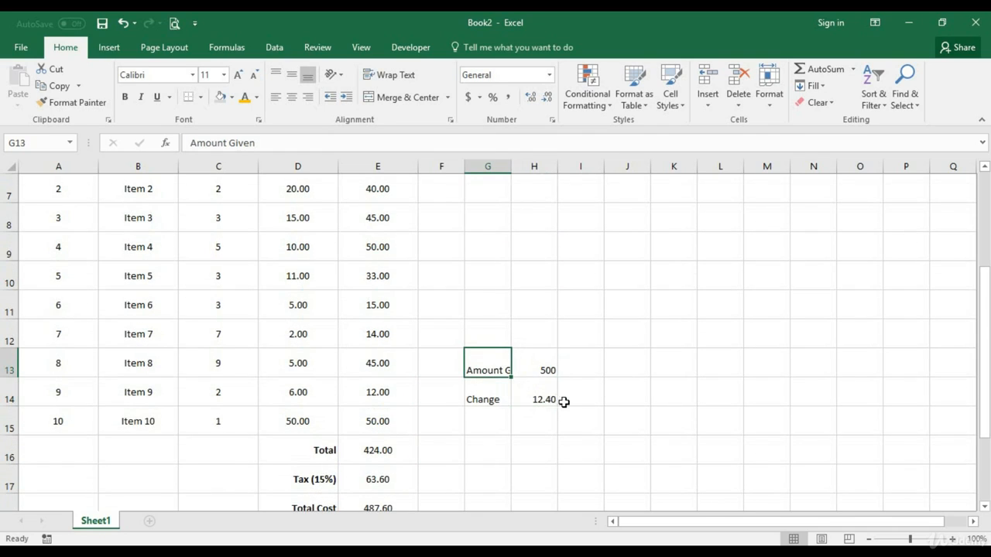
pyautogui.moveTo(487, 374); pyautogui.dragTo(544, 392)
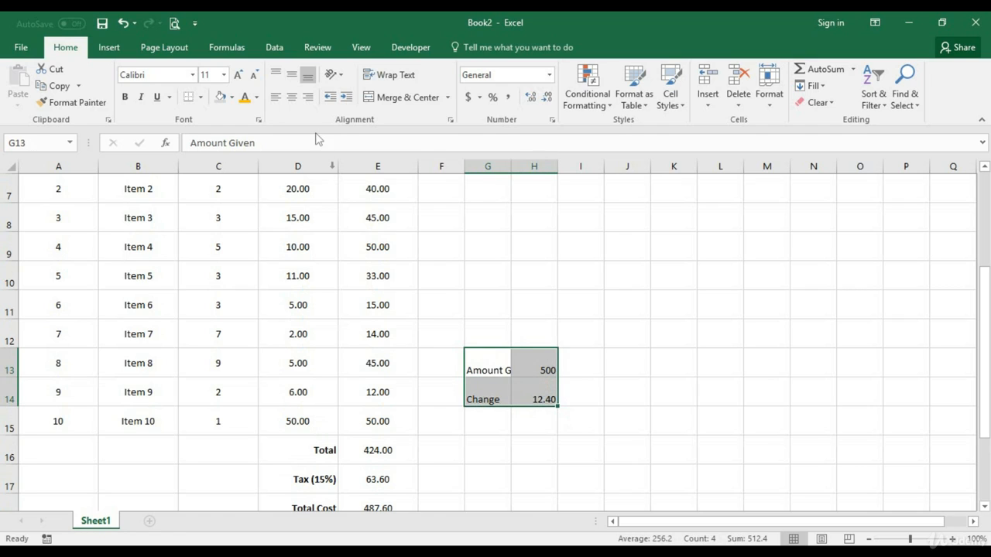
pyautogui.click(292, 75)
pyautogui.click(292, 97)
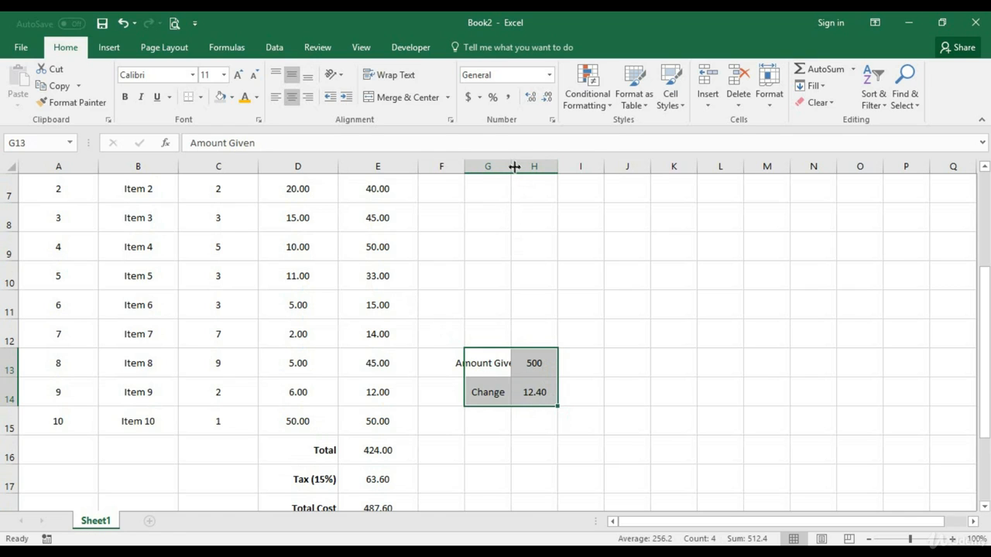
pyautogui.moveTo(512, 166); pyautogui.dragTo(593, 167)
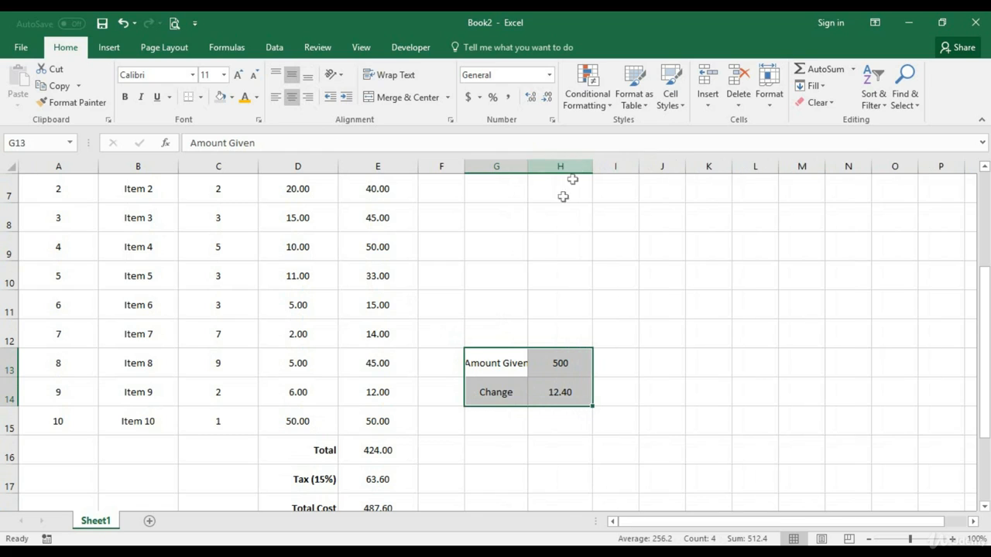
pyautogui.moveTo(529, 167); pyautogui.dragTo(540, 167)
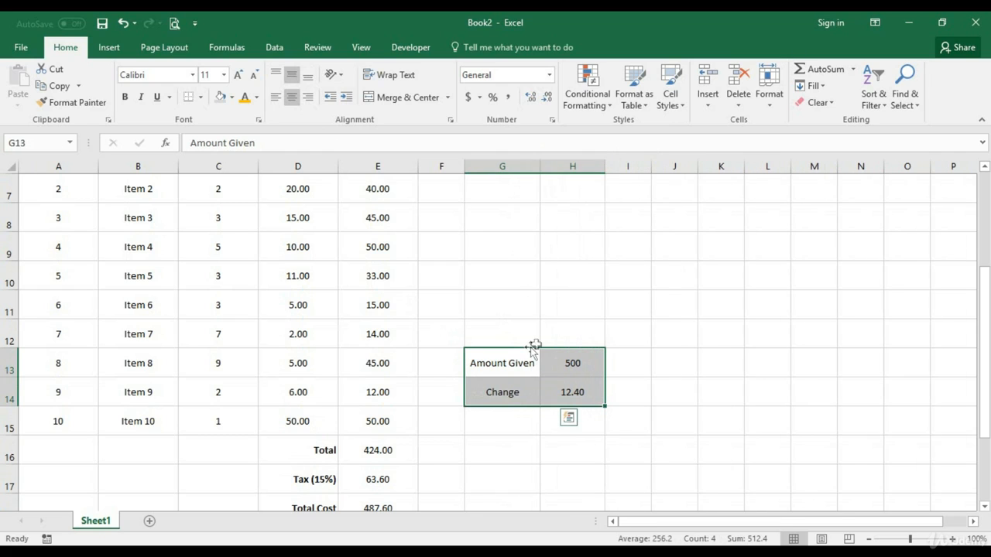
# Fill the Amount Given and Change label cells G13:G14 with the gold theme colour
pyautogui.click(508, 362)
pyautogui.moveTo(508, 362); pyautogui.dragTo(504, 390)
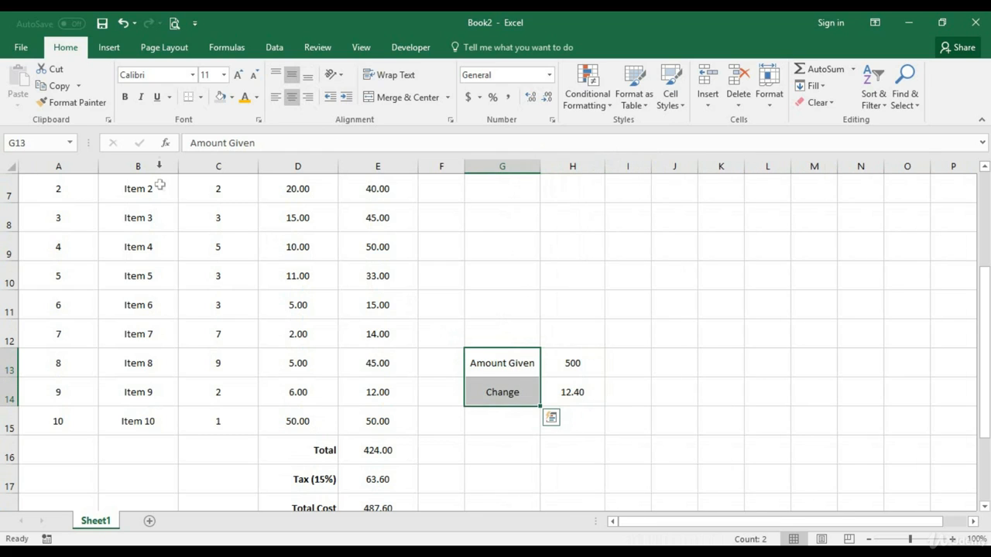
pyautogui.click(232, 97)
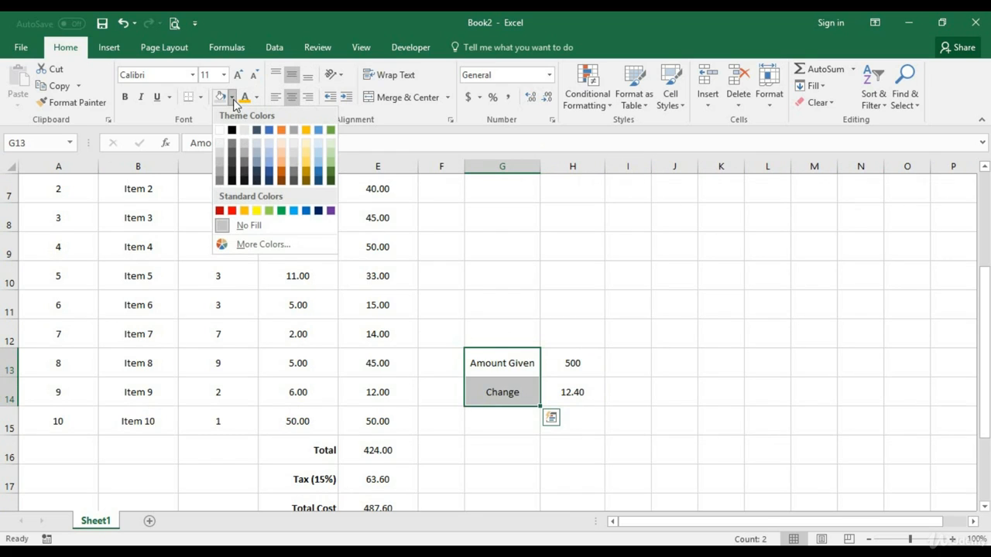
pyautogui.click(257, 212)
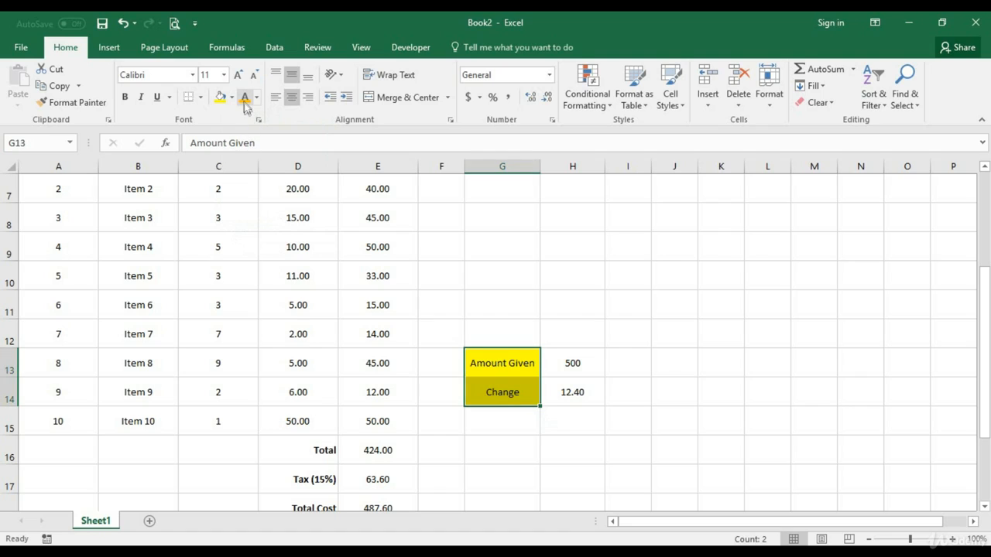
pyautogui.click(232, 100)
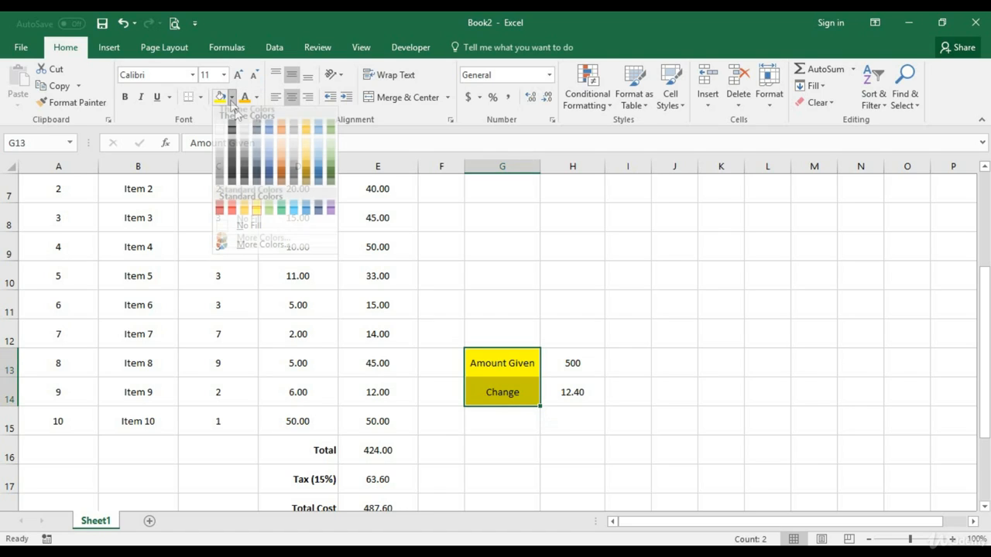
pyautogui.click(308, 134)
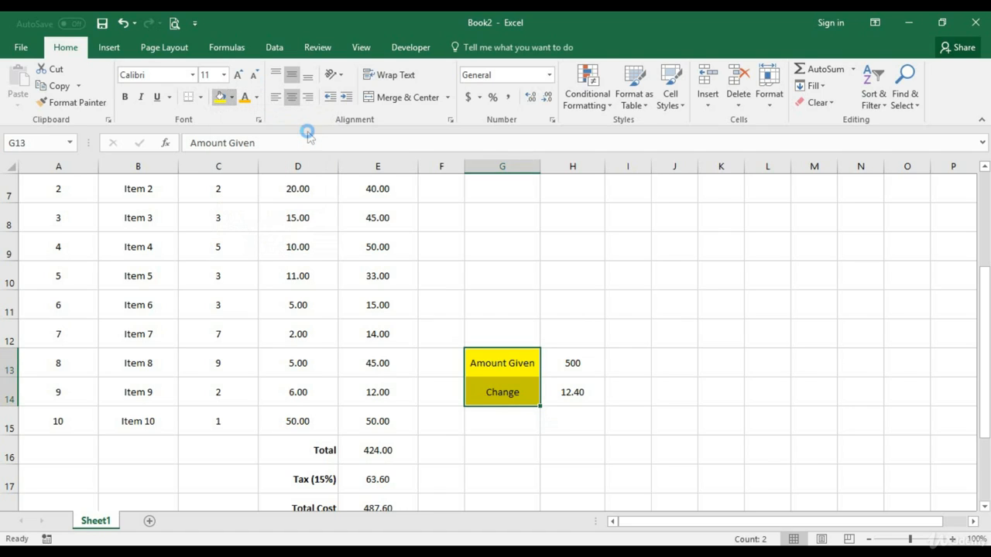
# Look over the Amount Given and Change cells alongside the invoice's totals and closing rows
pyautogui.click(505, 392)
pyautogui.scroll(-1, 457, 409)
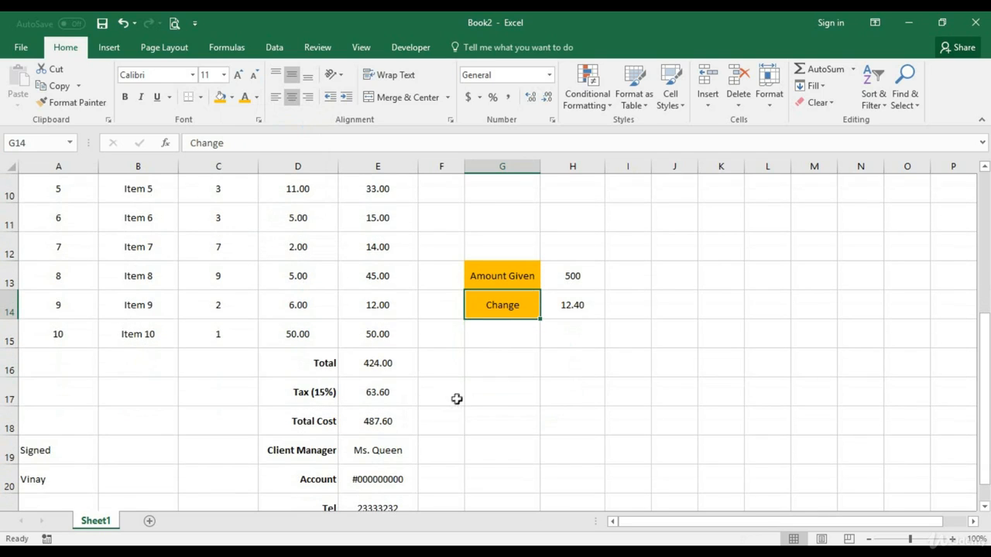
pyautogui.click(570, 273)
pyautogui.scroll(-2, 452, 378)
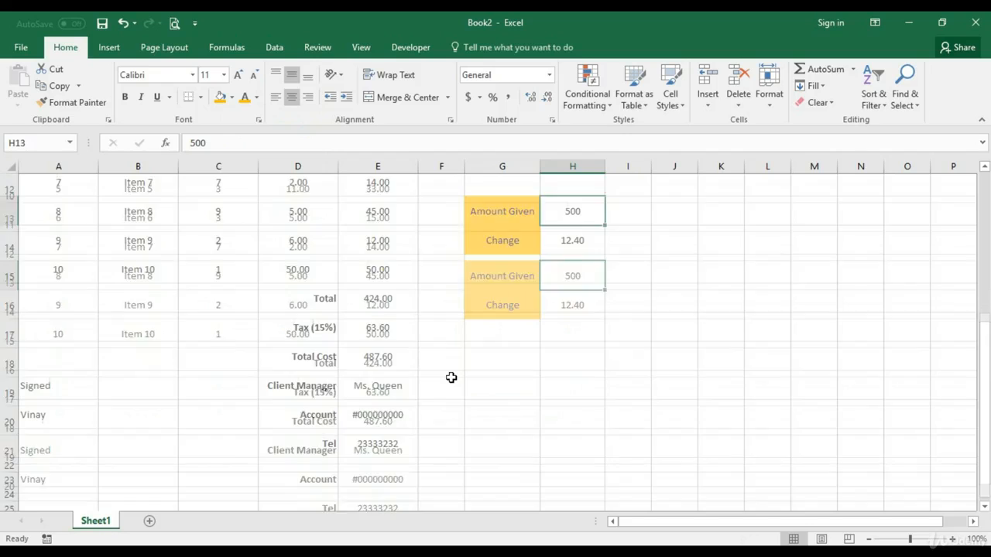
pyautogui.scroll(2, 451, 378)
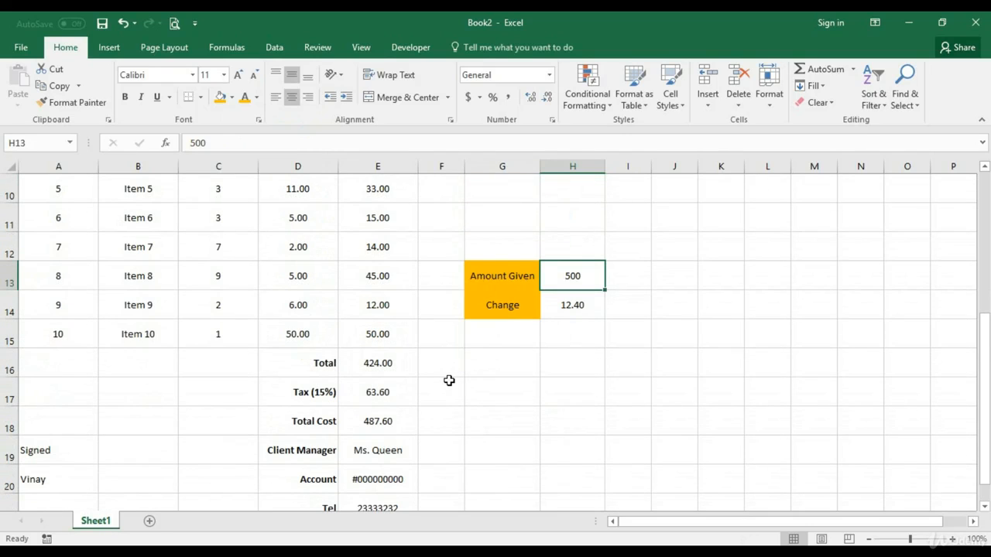
pyautogui.scroll(-1, 449, 380)
pyautogui.scroll(4, 403, 384)
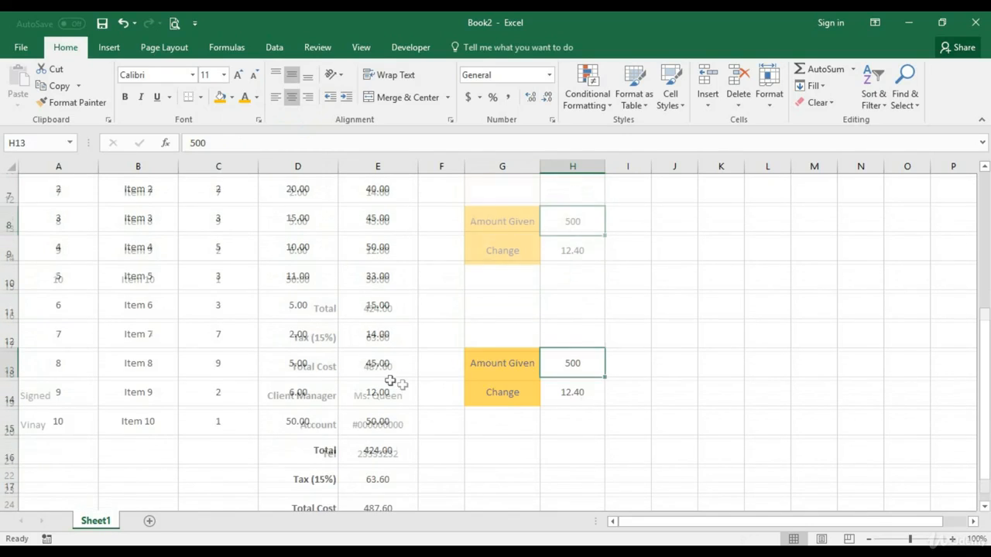
# Apply medium solid outline and inside borders to the whole invoice, A1:E21
pyautogui.moveTo(68, 221); pyautogui.dragTo(327, 480)
pyautogui.rightClick(262, 370)
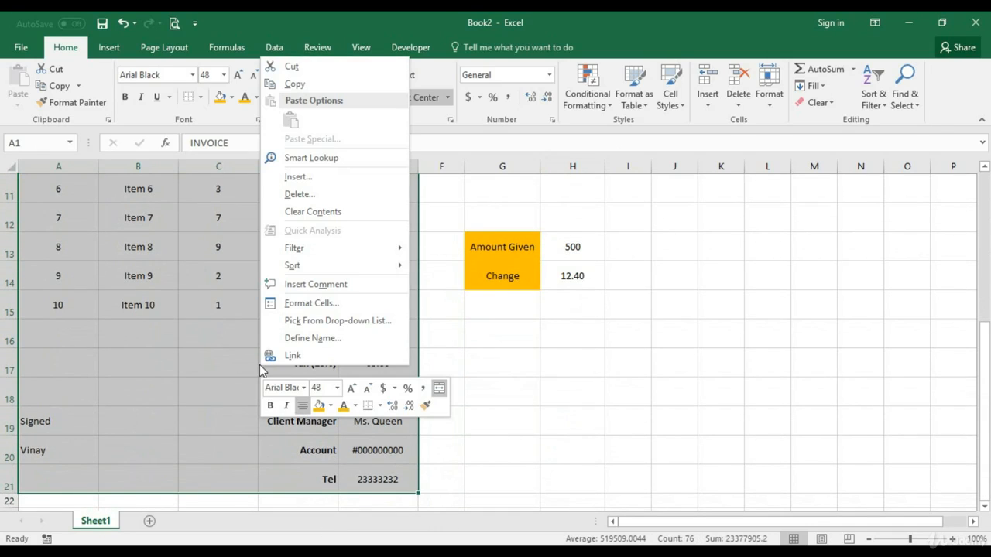
pyautogui.click(314, 303)
pyautogui.scroll(4, 314, 305)
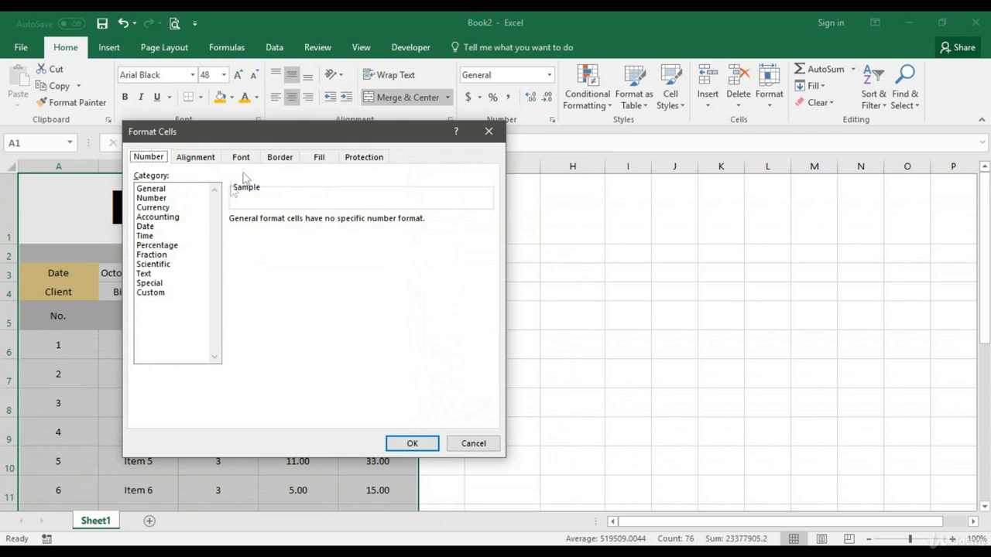
pyautogui.click(292, 161)
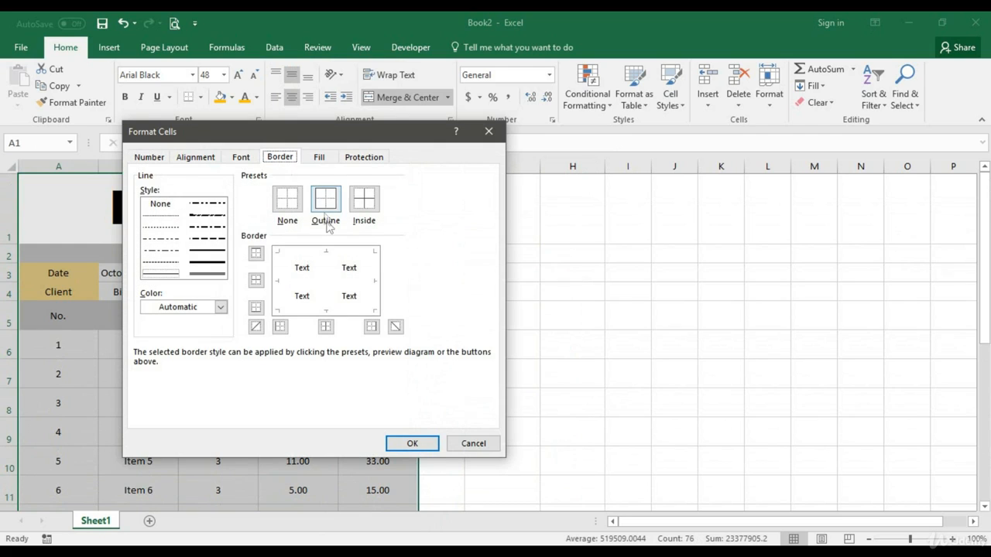
pyautogui.click(216, 264)
pyautogui.click(215, 268)
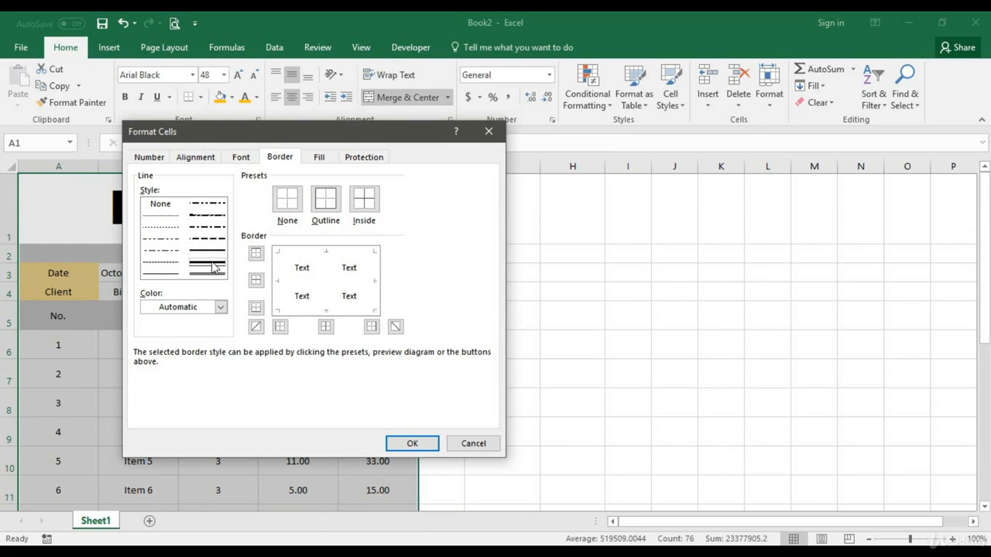
pyautogui.click(328, 198)
pyautogui.click(364, 200)
pyautogui.click(414, 443)
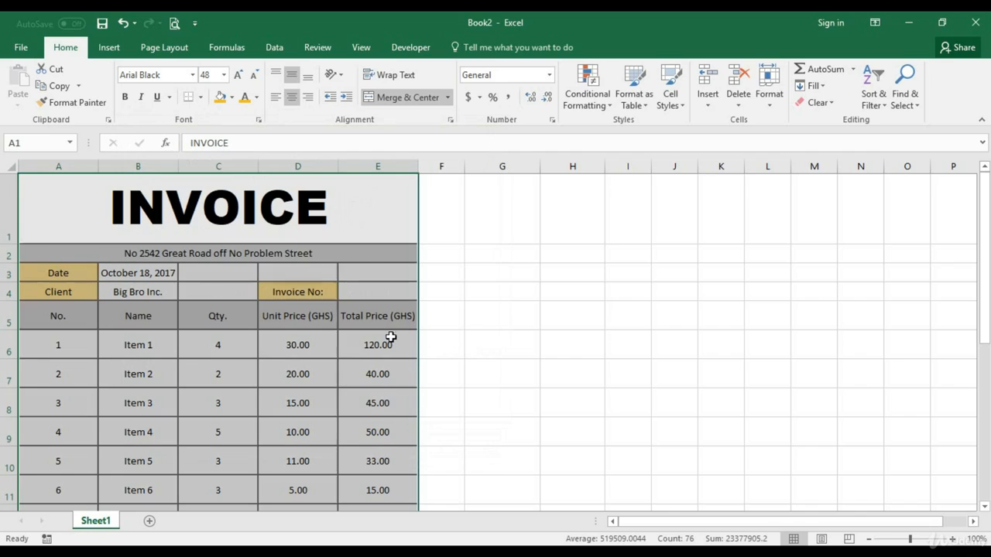
pyautogui.click(372, 295)
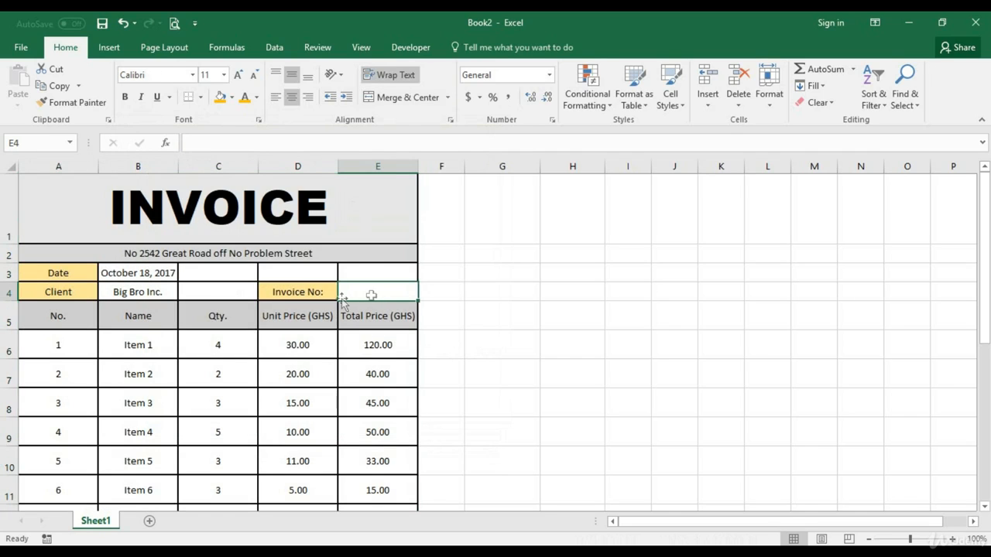
# Centre the invoice horizontally on the printed page through the custom margins, and return to the worksheet
pyautogui.click(174, 23)
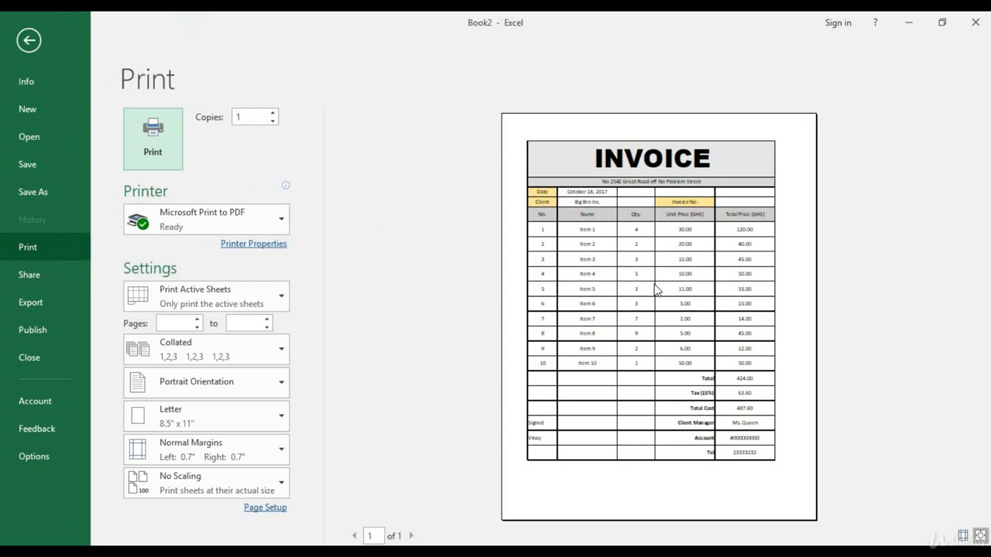
pyautogui.click(208, 457)
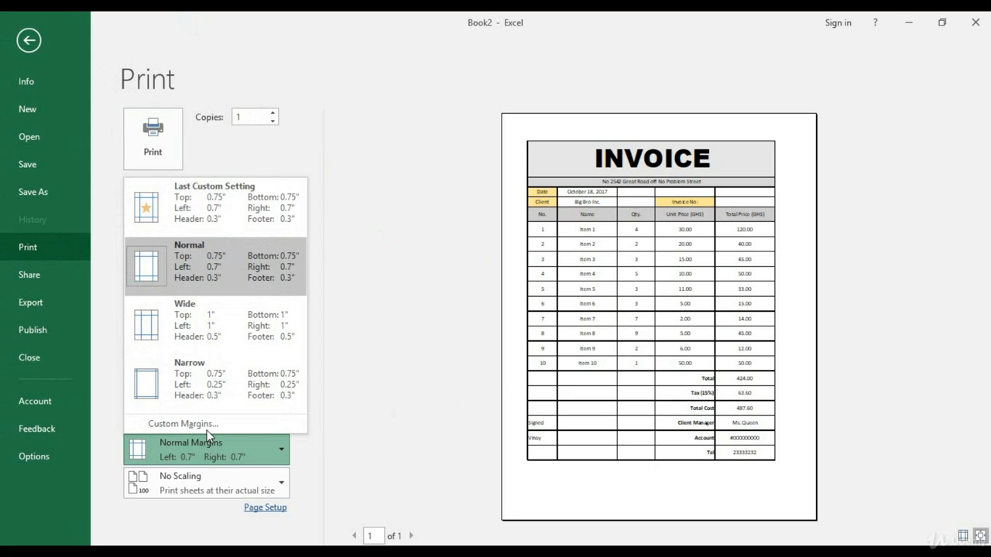
pyautogui.click(203, 425)
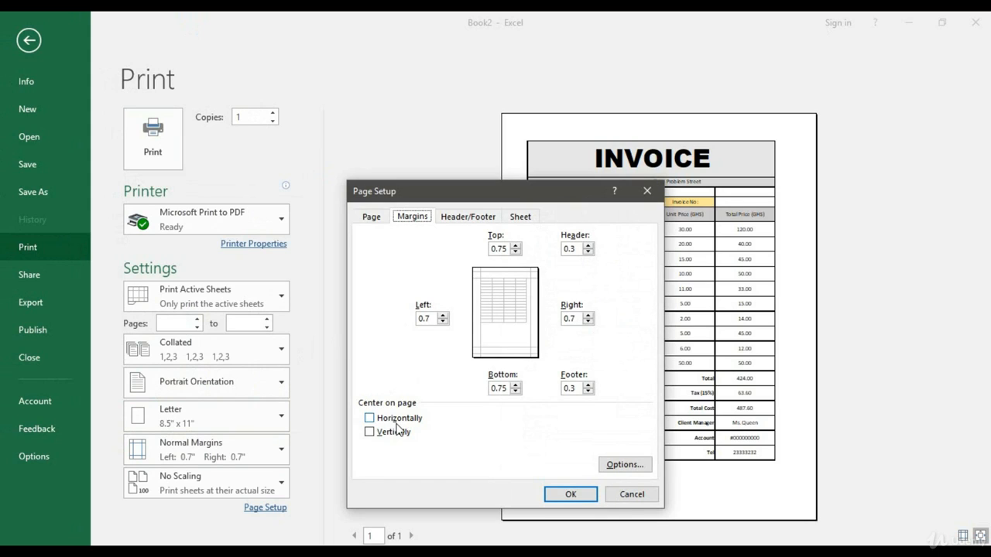
pyautogui.click(398, 421)
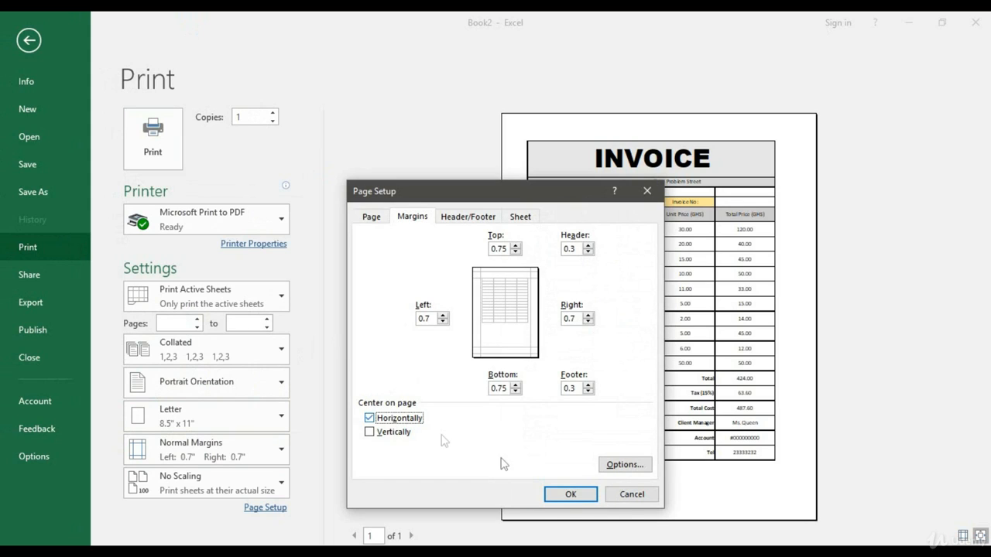
pyautogui.click(555, 499)
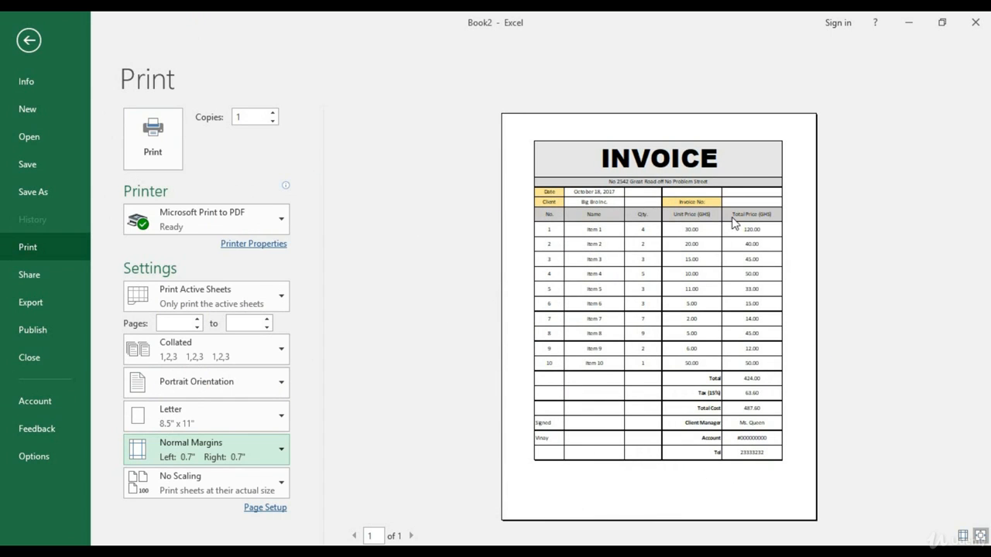
pyautogui.click(29, 40)
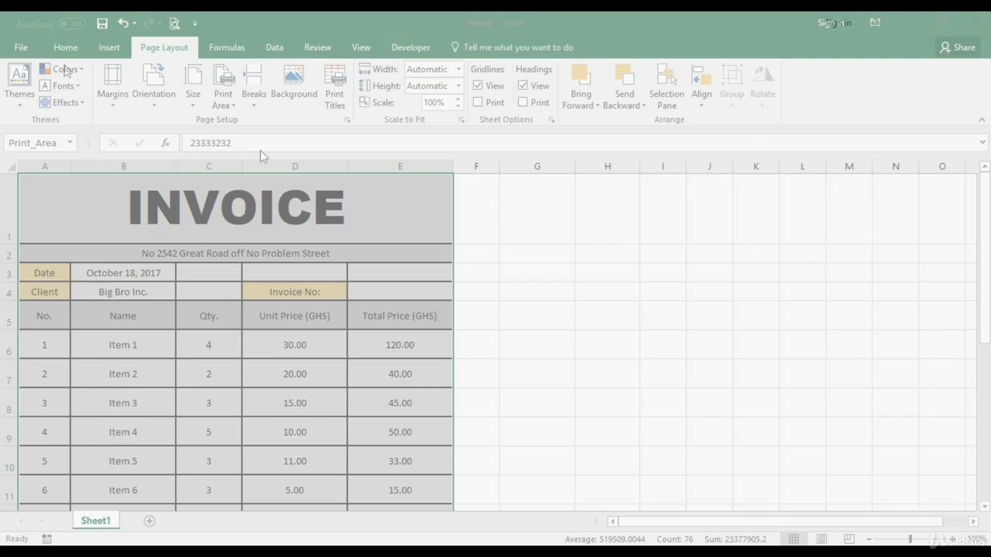
# Remove all borders from the invoice header block A1:E4 except its bottom edge
pyautogui.click(294, 237)
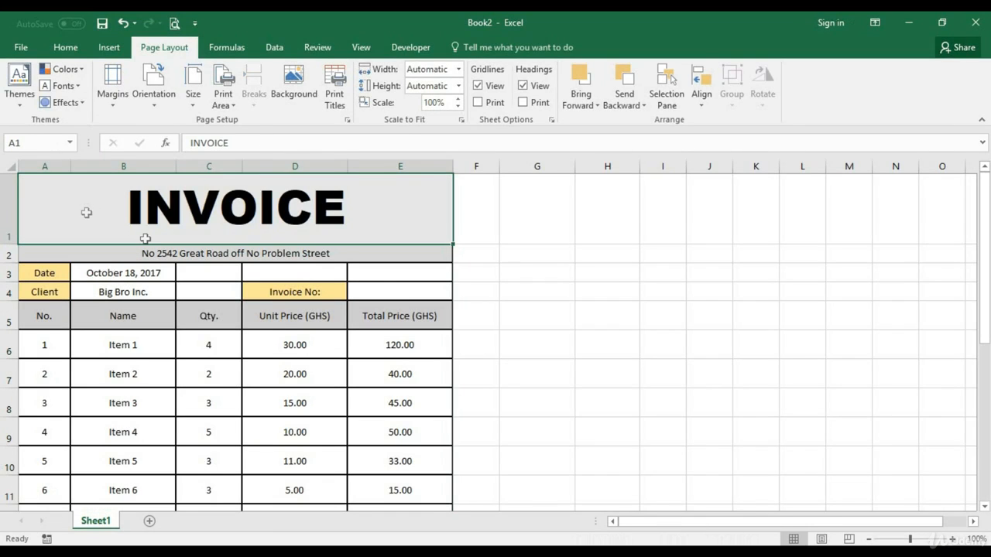
pyautogui.moveTo(85, 212); pyautogui.dragTo(392, 286)
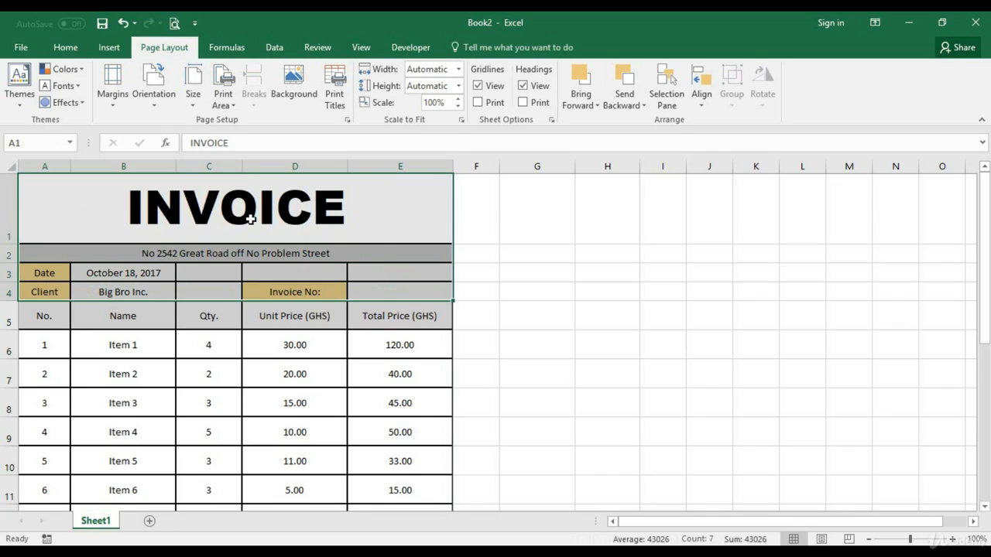
pyautogui.rightClick(251, 220)
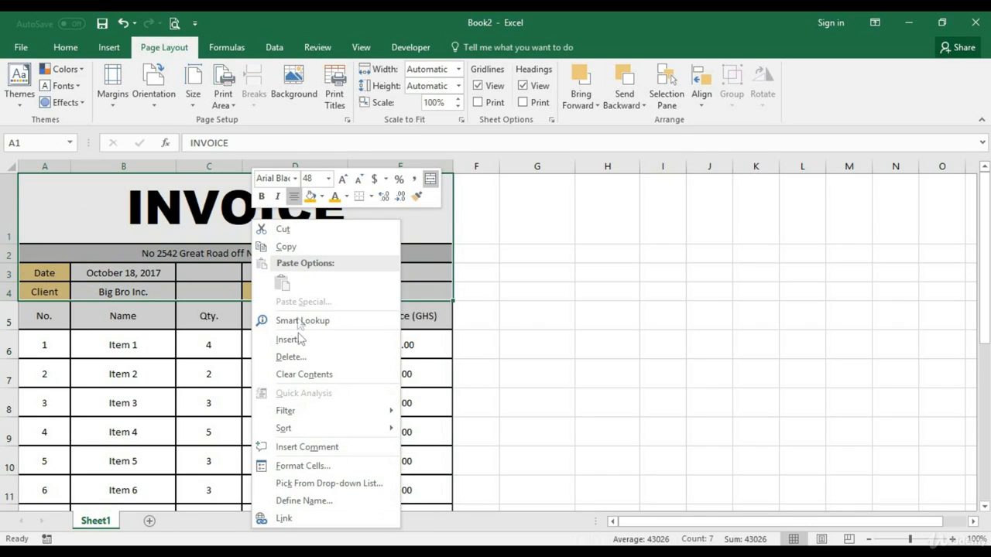
pyautogui.click(304, 467)
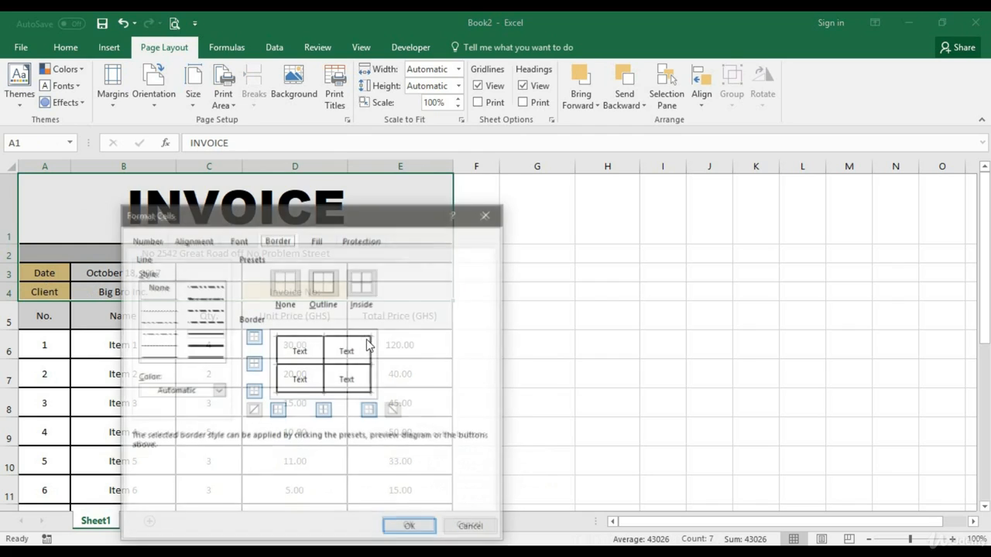
pyautogui.click(328, 341)
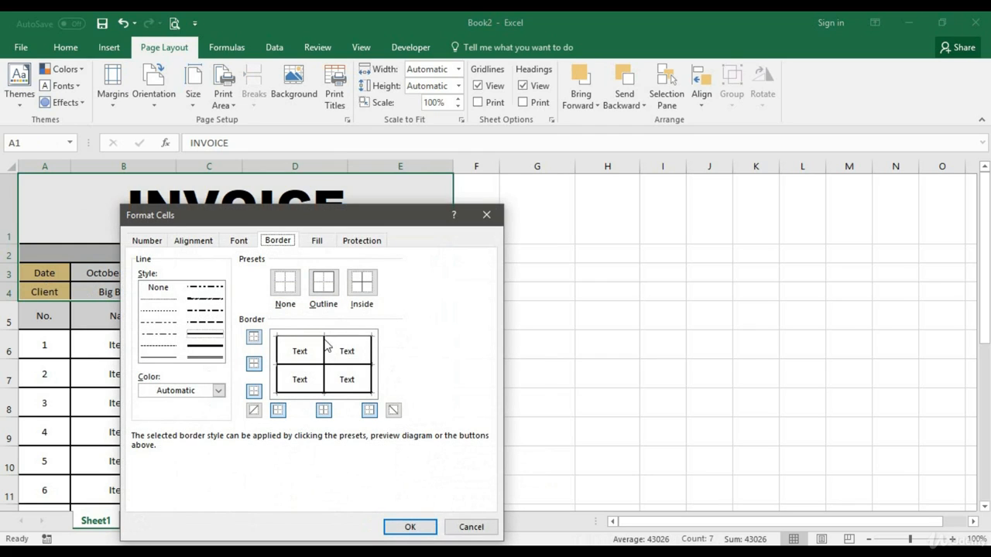
pyautogui.click(323, 364)
pyautogui.click(278, 363)
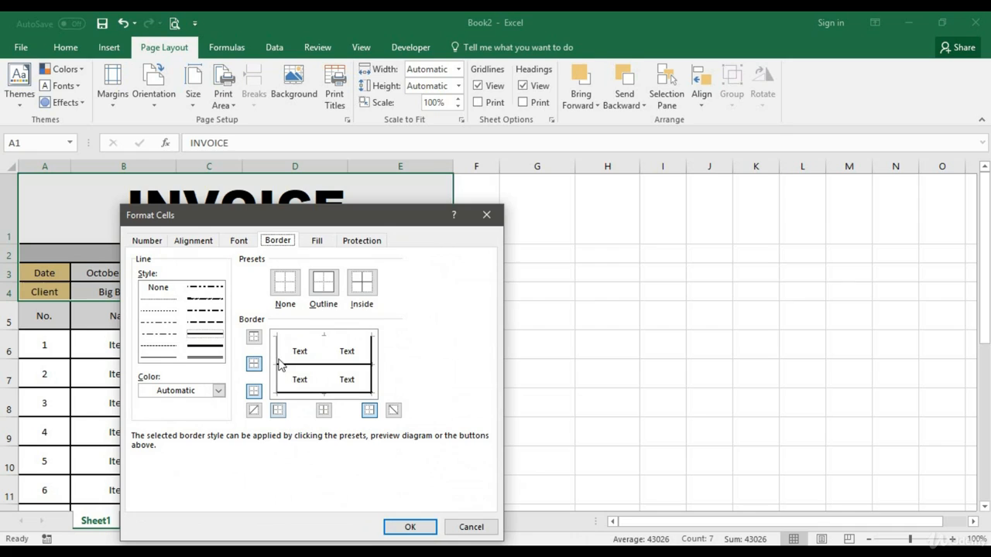
pyautogui.click(298, 364)
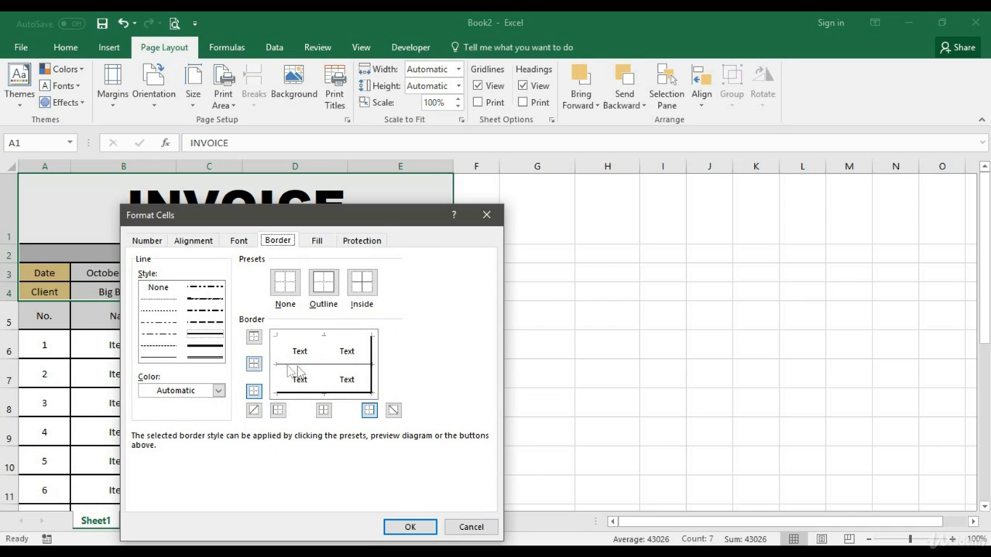
pyautogui.click(373, 364)
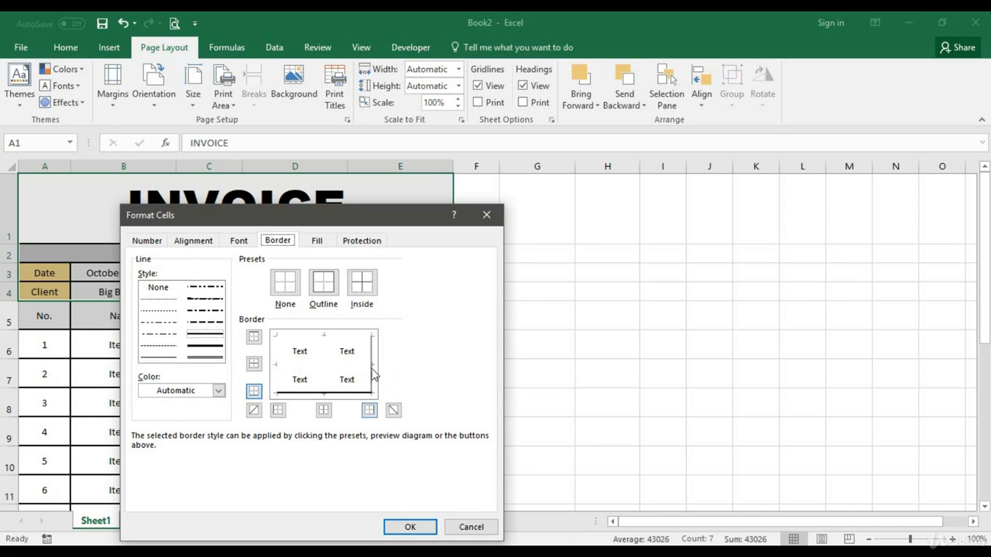
pyautogui.click(411, 527)
pyautogui.press('Return')
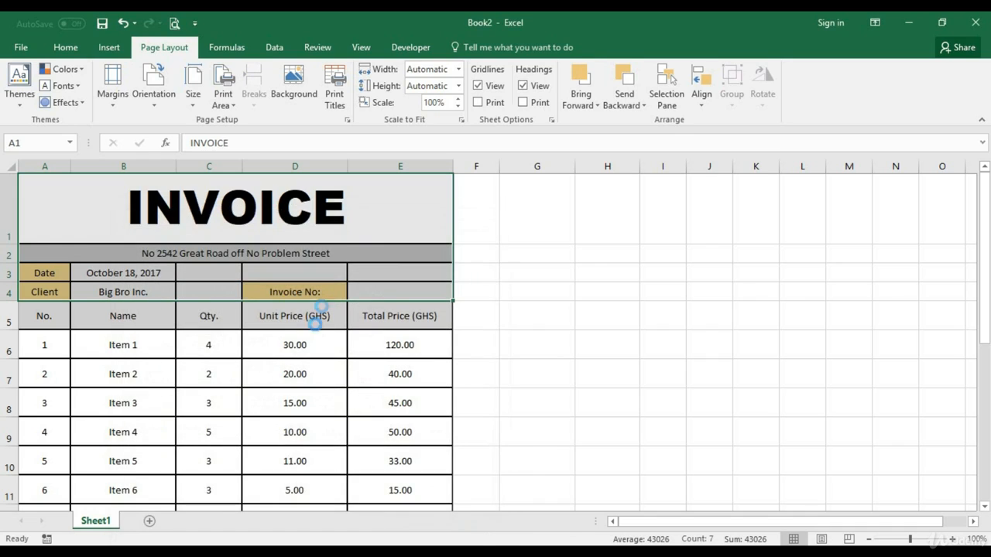
pyautogui.click(310, 384)
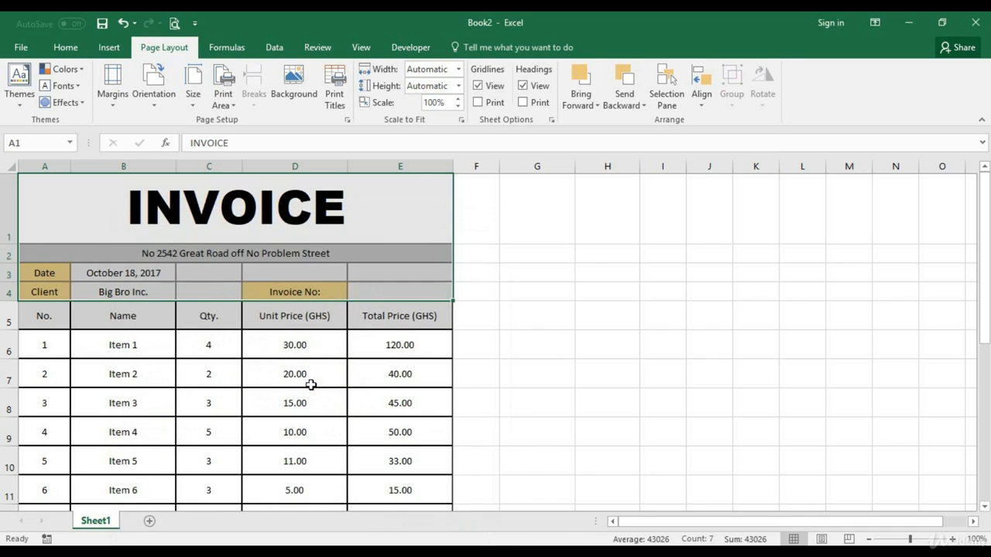
pyautogui.click(387, 397)
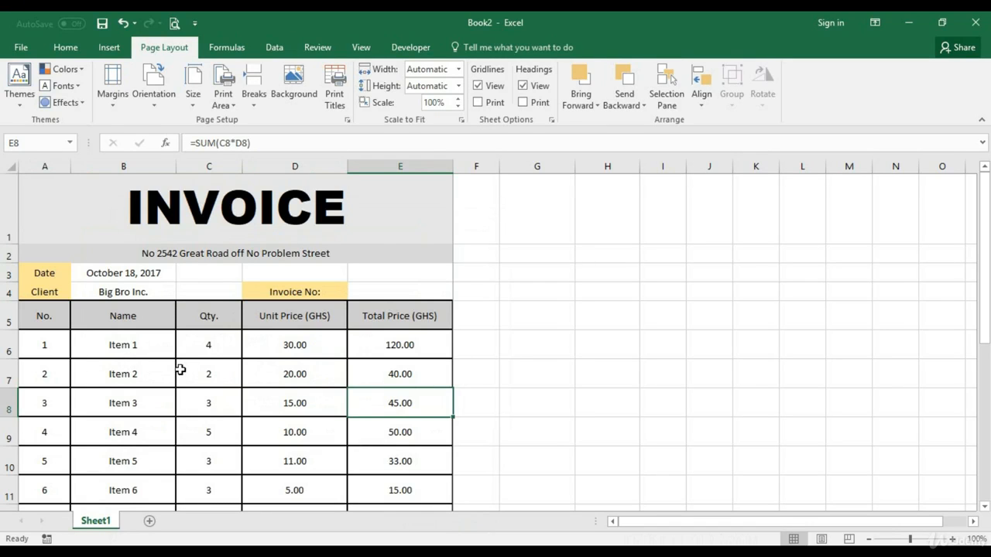
# Remove the borders from the signature area A18:C21, keeping only its top and right edges
pyautogui.scroll(-3, 203, 371)
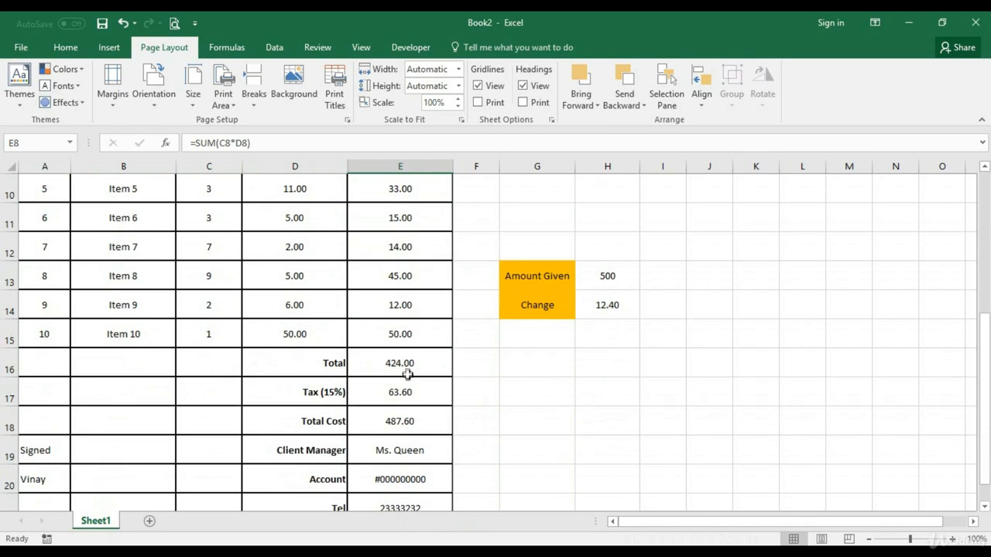
pyautogui.click(408, 370)
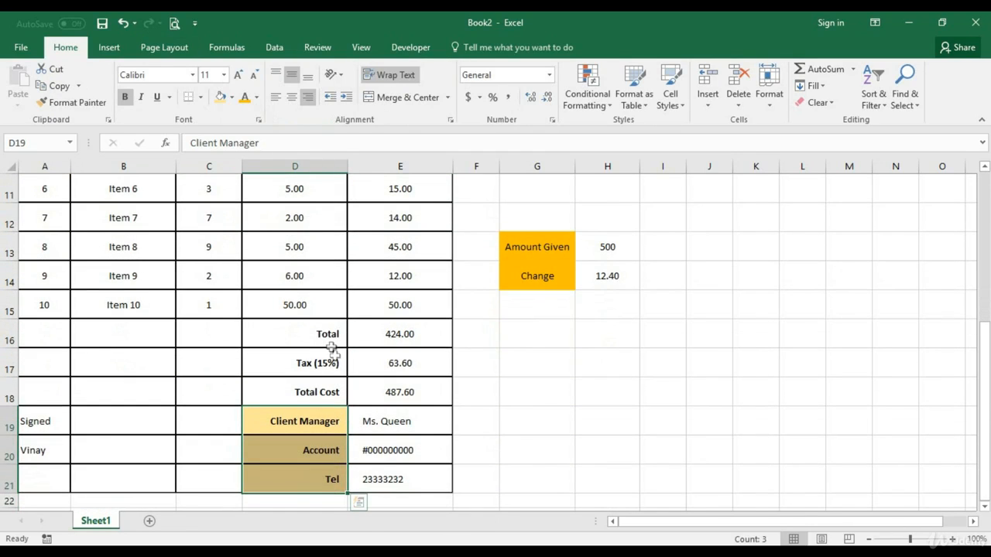
pyautogui.click(328, 334)
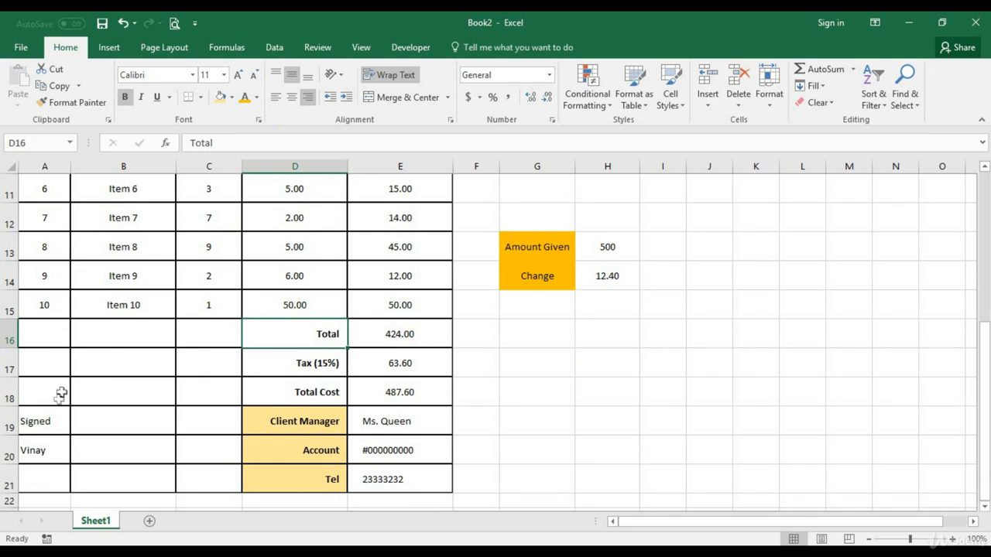
pyautogui.moveTo(41, 386); pyautogui.dragTo(214, 476)
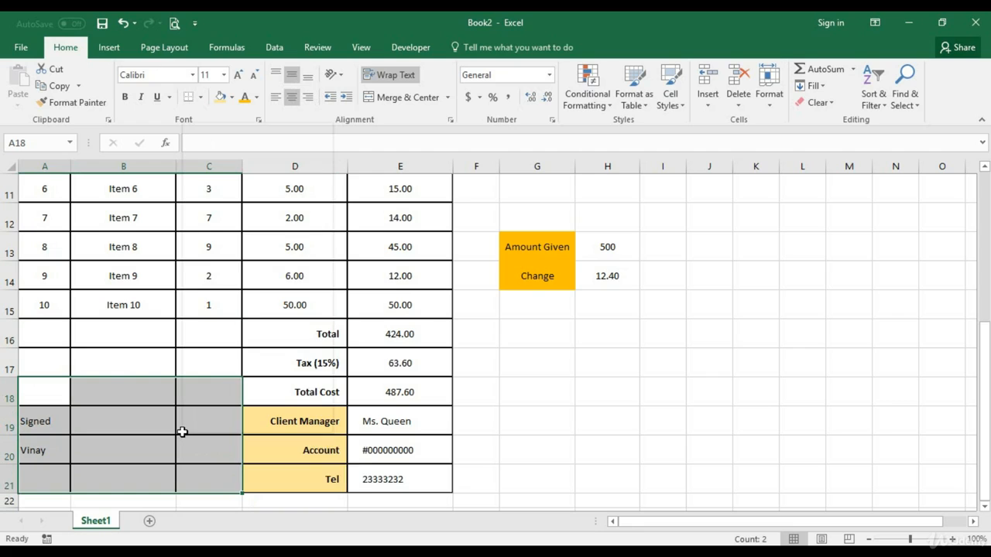
pyautogui.rightClick(182, 432)
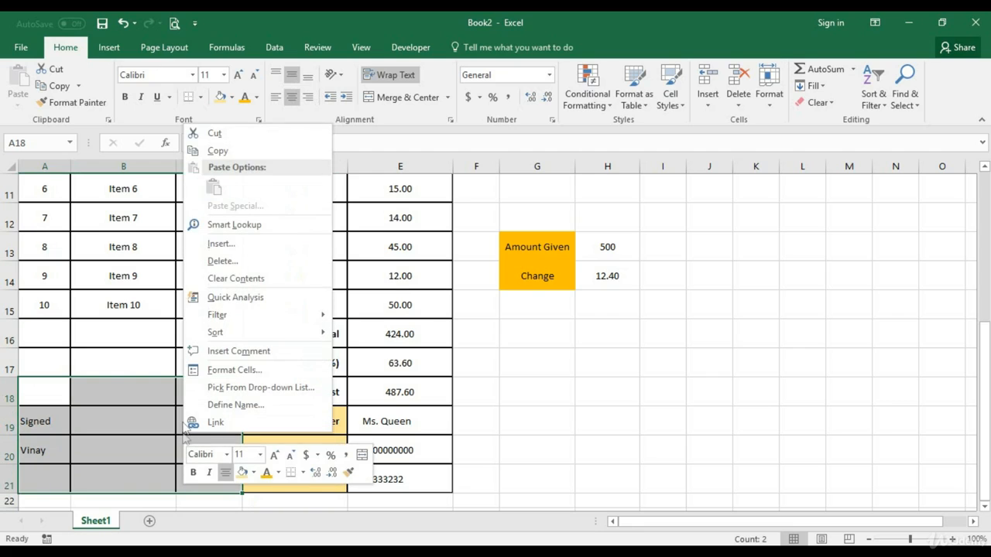
pyautogui.click(232, 370)
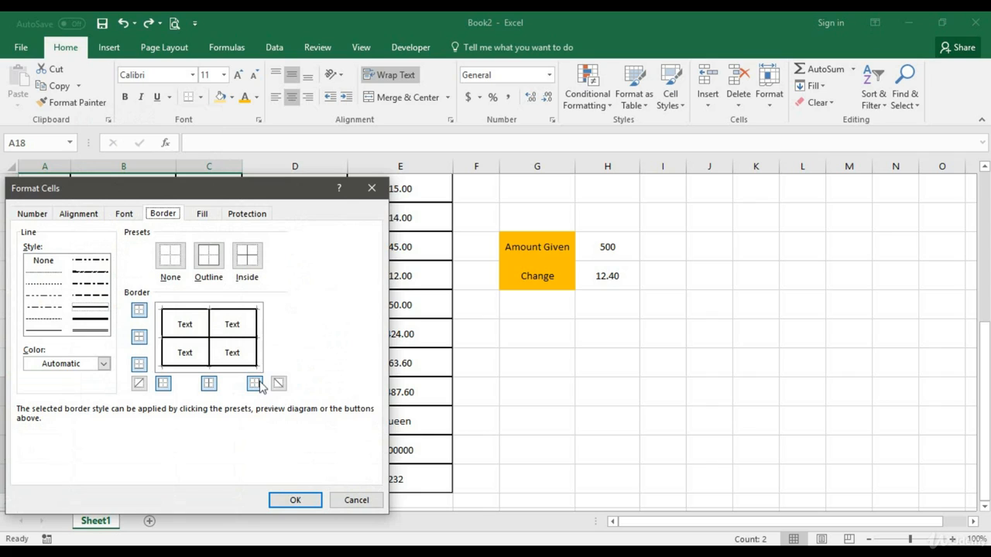
pyautogui.click(232, 338)
pyautogui.click(209, 337)
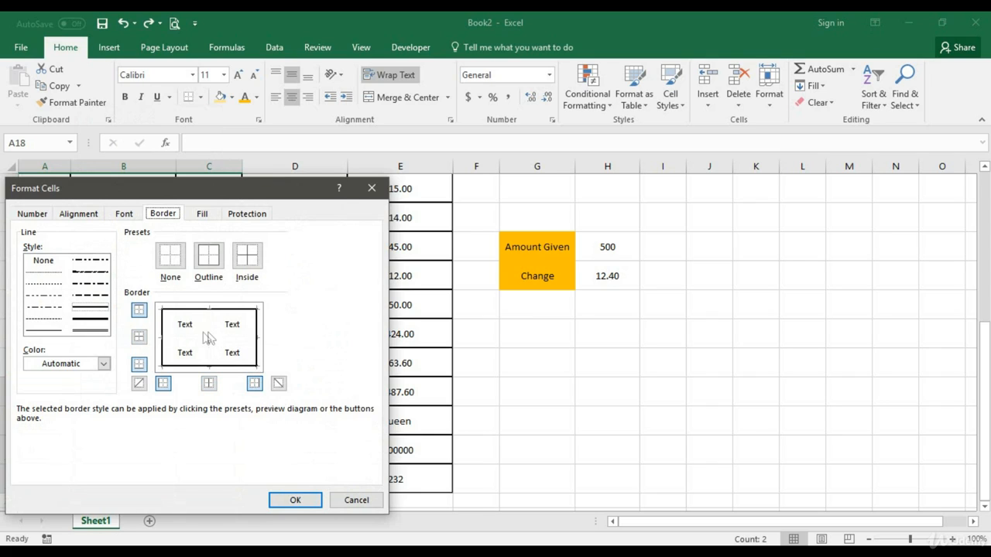
pyautogui.click(163, 350)
pyautogui.click(186, 367)
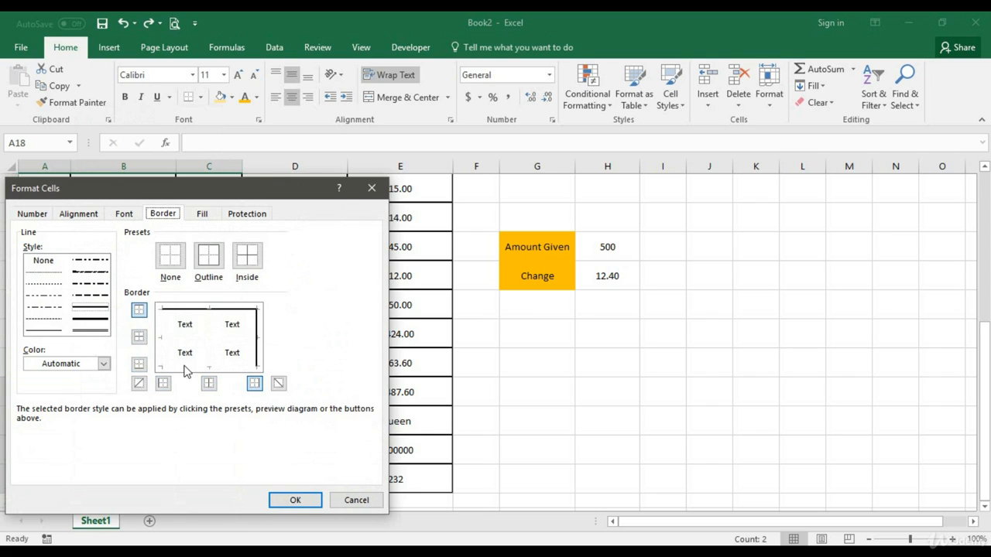
pyautogui.click(295, 500)
pyautogui.click(192, 421)
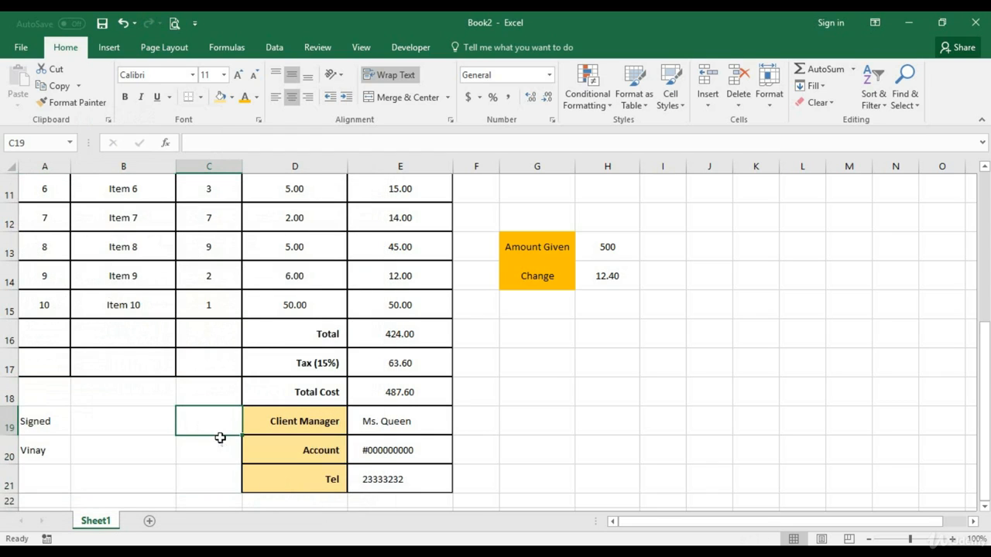
# Set the font of the invoice body A3:E21 to Calibri Light and check the result over the sheet
pyautogui.scroll(4, 186, 418)
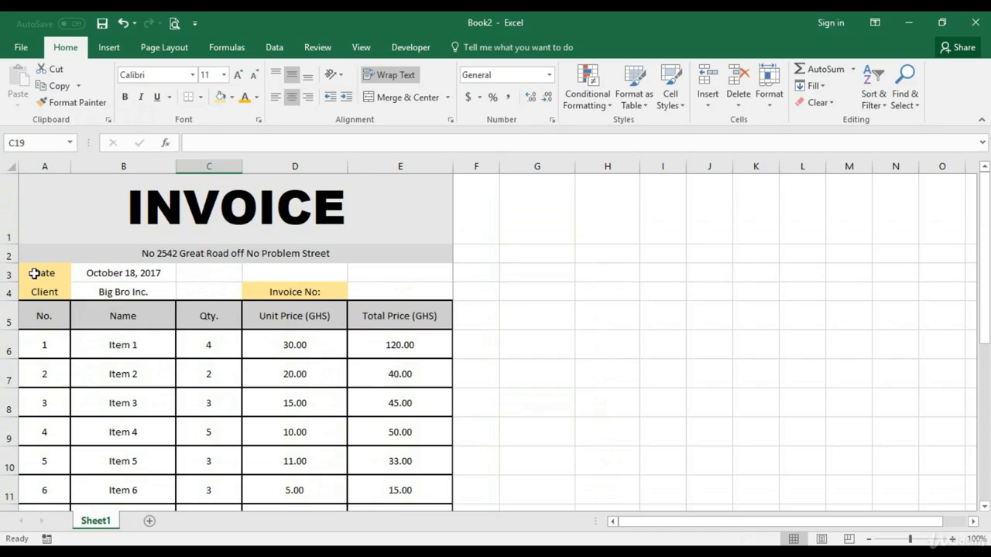
pyautogui.moveTo(34, 273); pyautogui.dragTo(414, 481)
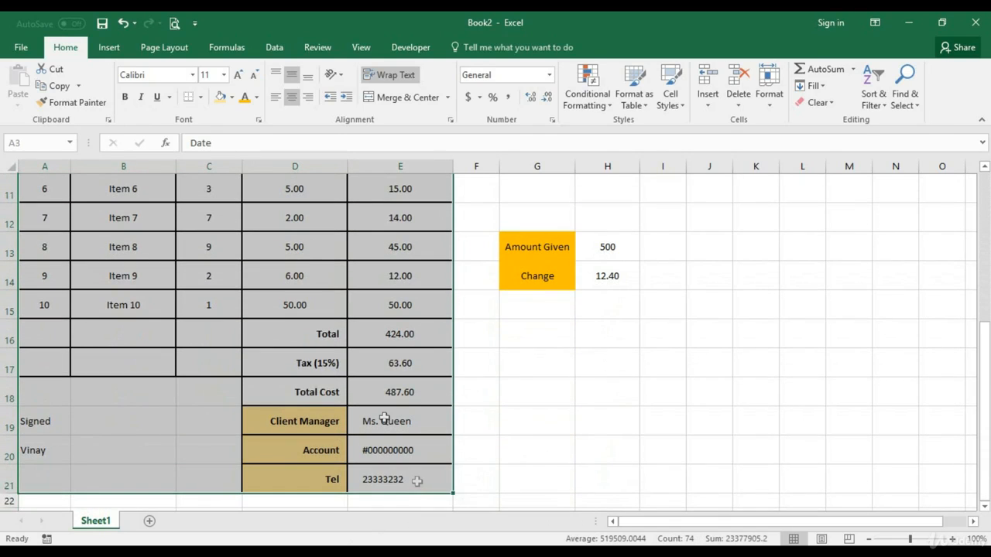
pyautogui.click(192, 75)
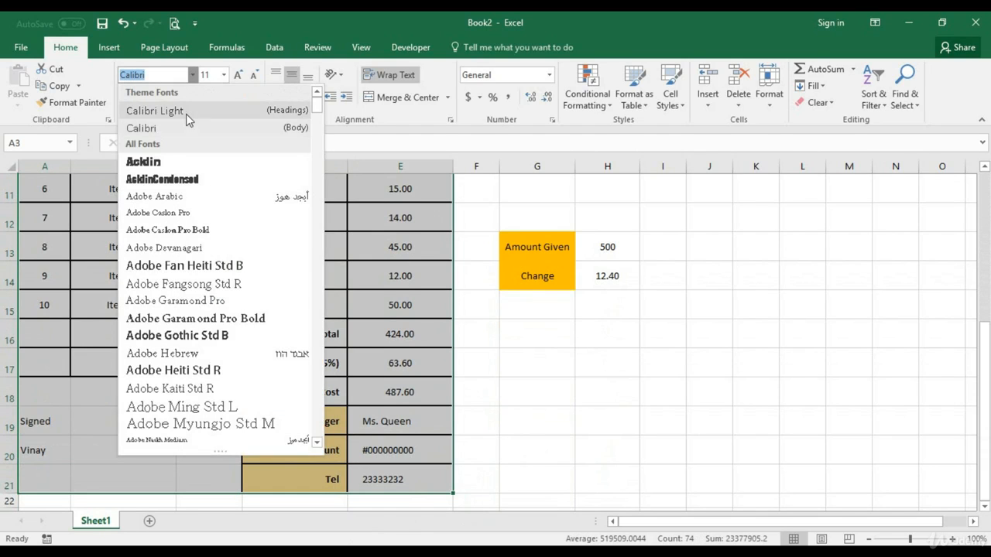
pyautogui.click(188, 113)
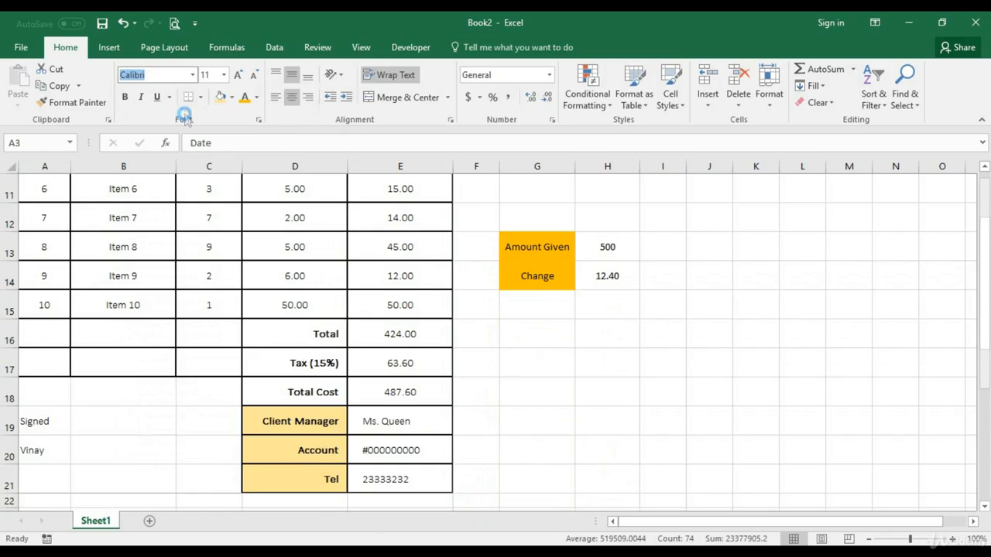
pyautogui.scroll(4, 424, 394)
pyautogui.scroll(-1, 404, 377)
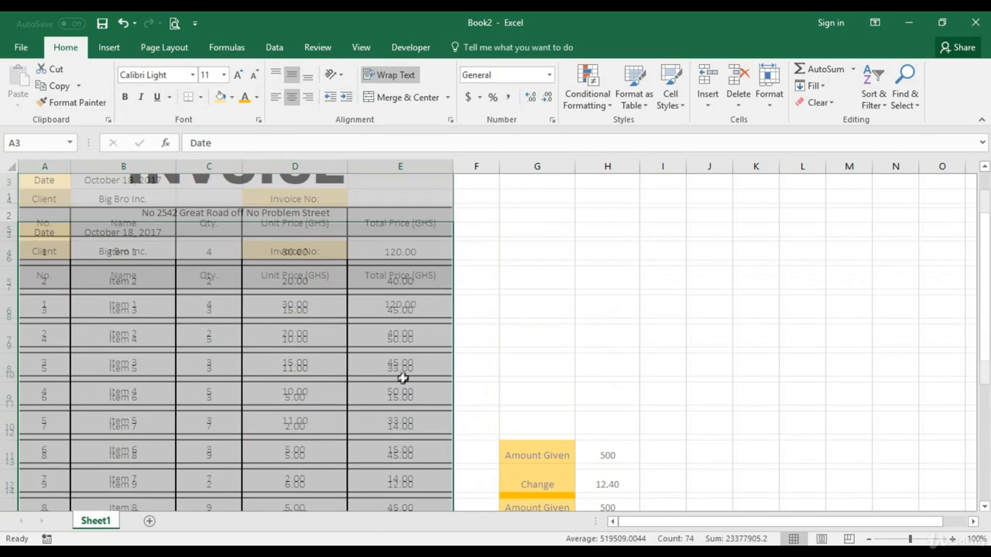